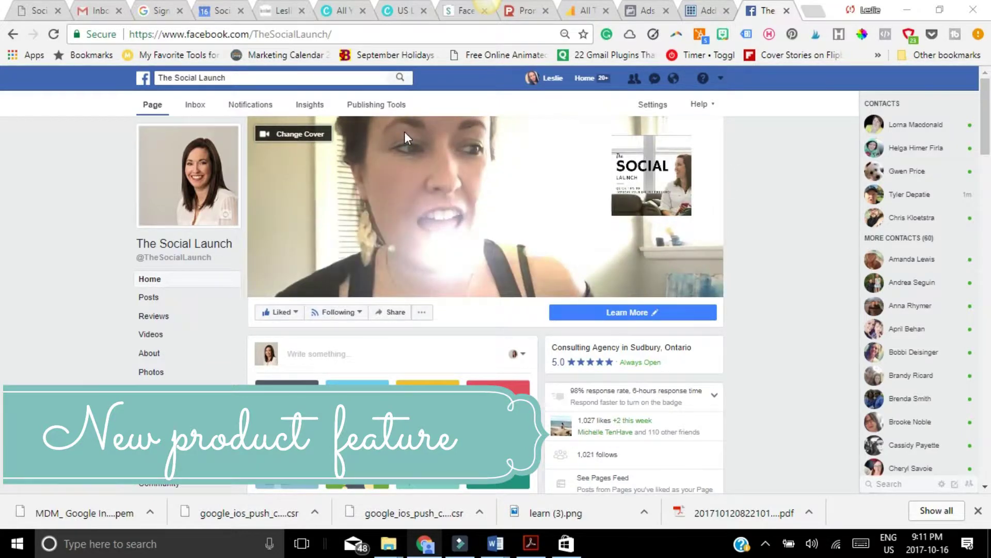
# Upload the "learn while you listen" image as the new cover for The Social Launch page.
pyautogui.click(287, 136)
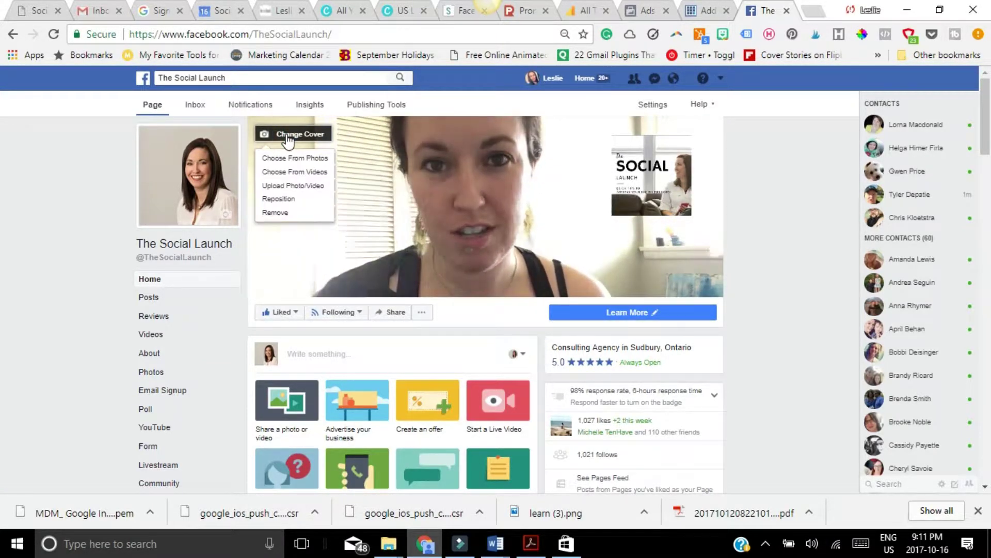
pyautogui.click(284, 186)
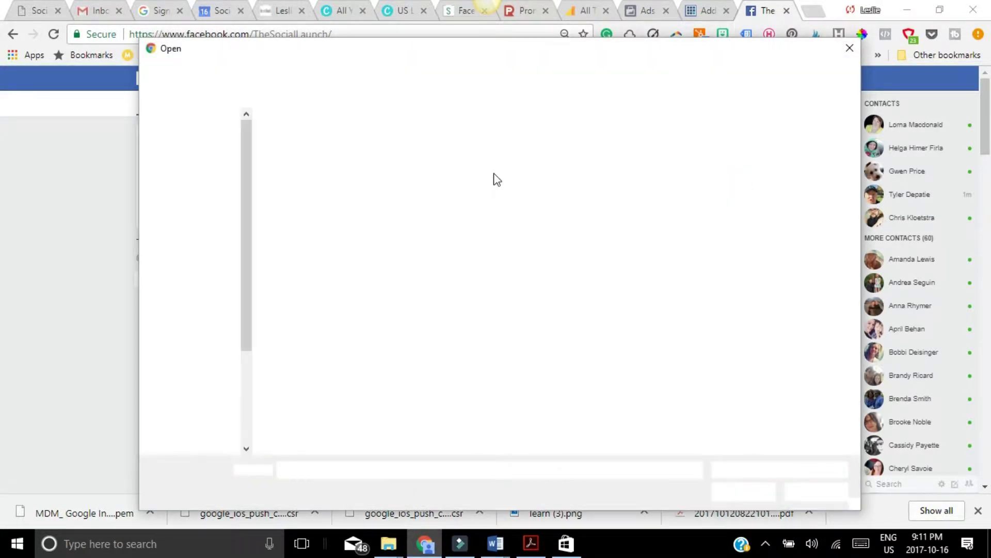
pyautogui.doubleClick(314, 154)
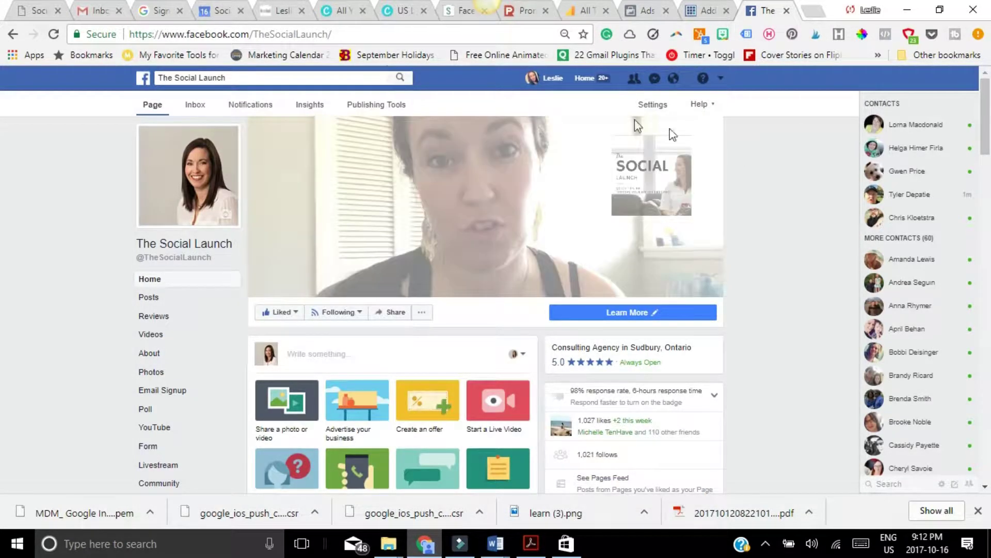
# Switch to Canva to check the Facebook Cover design dimensions, and return to the Facebook page.
pyautogui.click(386, 12)
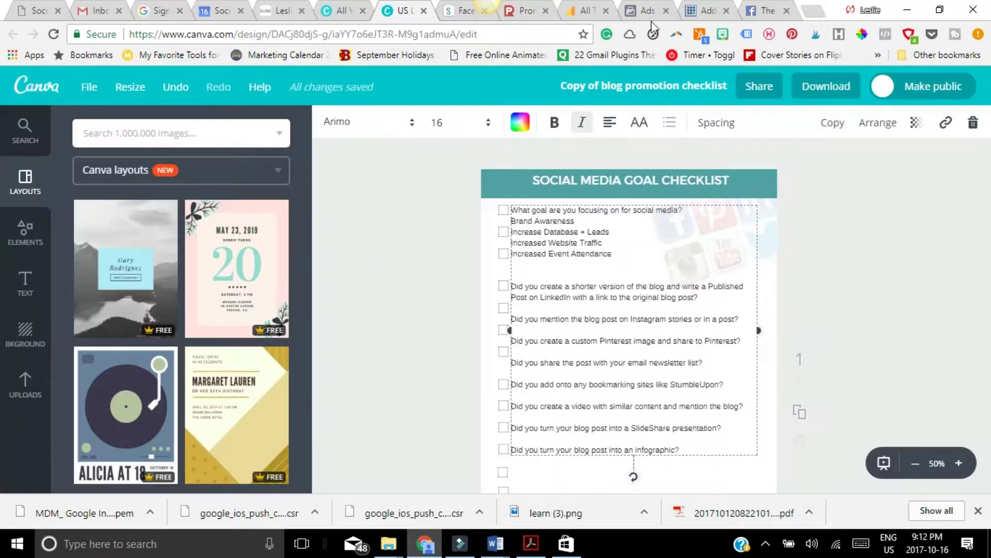
pyautogui.click(345, 12)
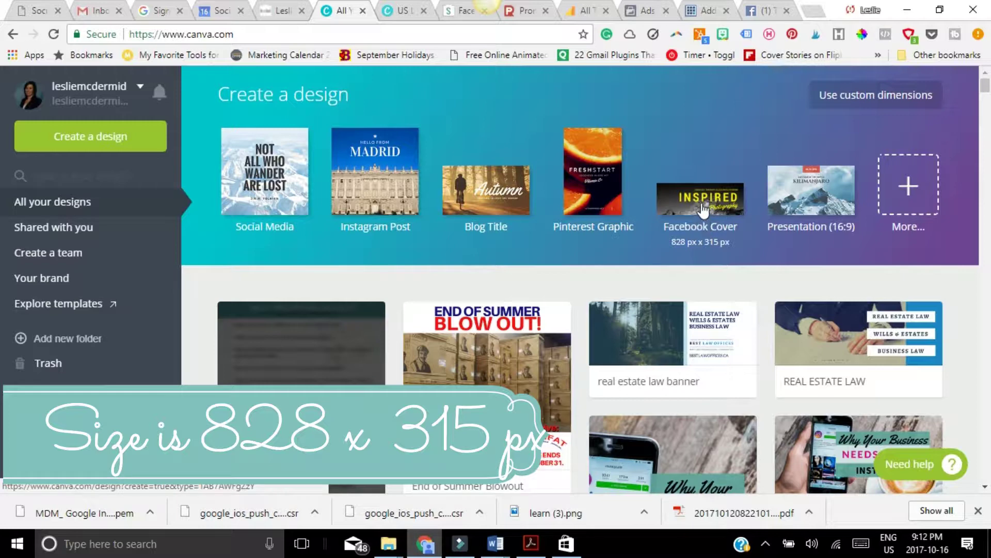
pyautogui.click(755, 8)
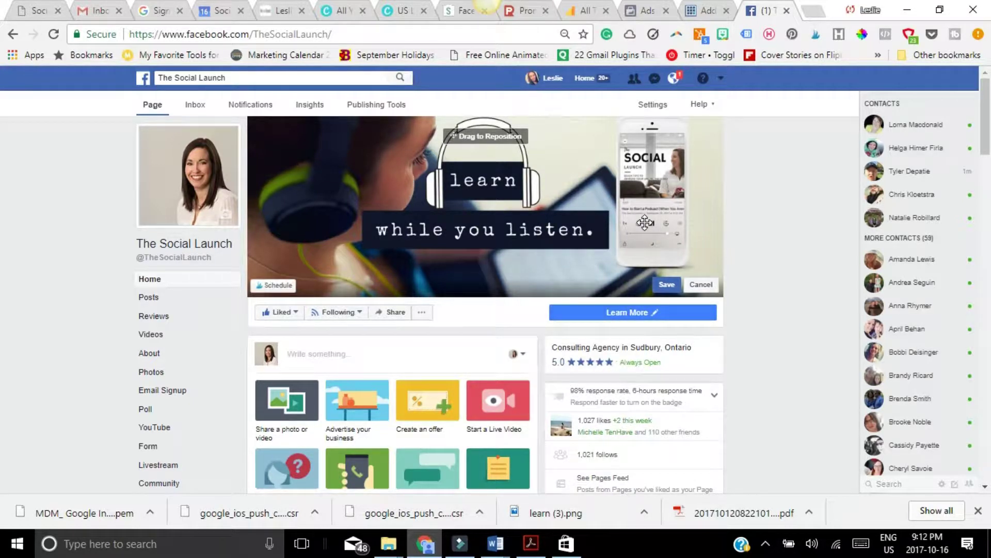
# Save the new cover and add a description promoting The Social Launch Podcast with its website, iTunes and Stitcher links.
pyautogui.click(667, 284)
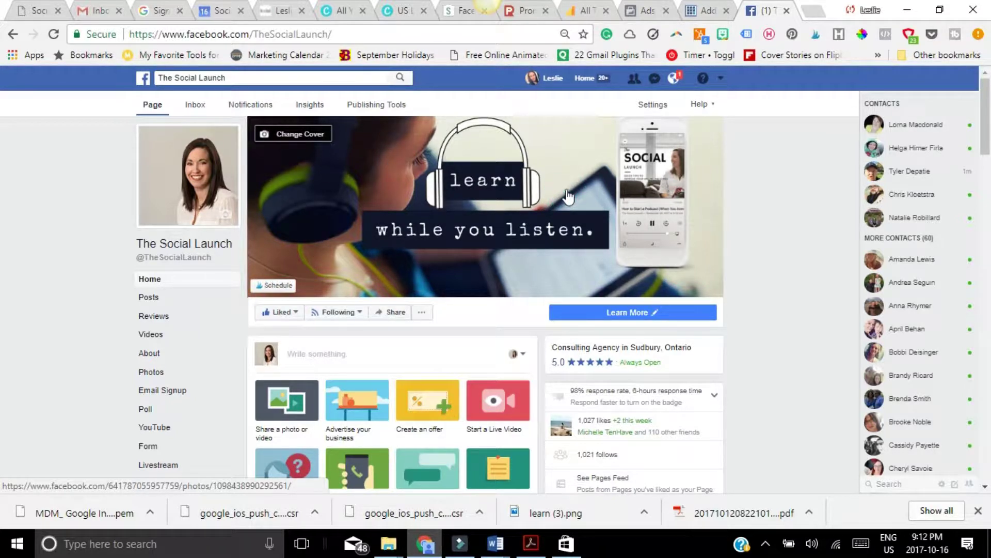
pyautogui.click(440, 205)
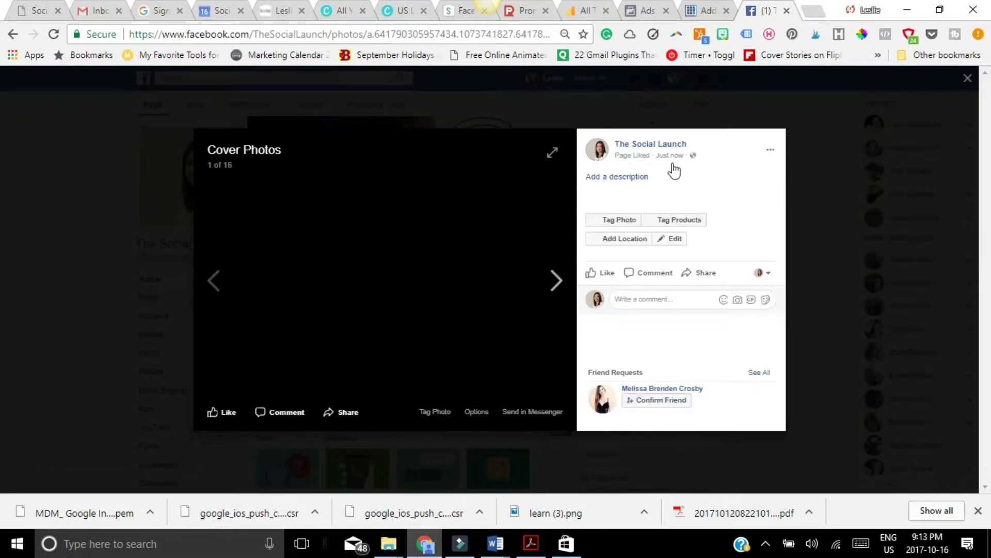
pyautogui.click(618, 184)
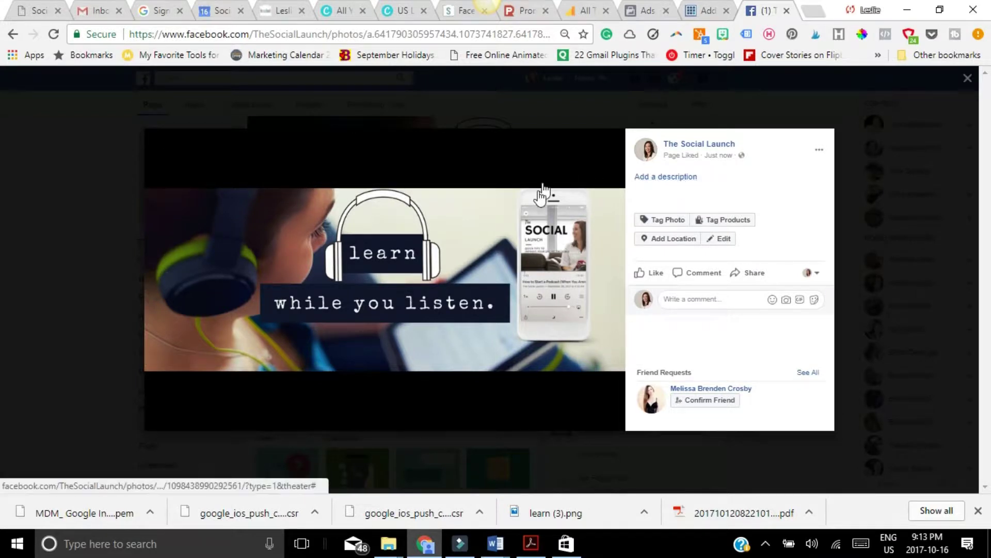
pyautogui.click(674, 181)
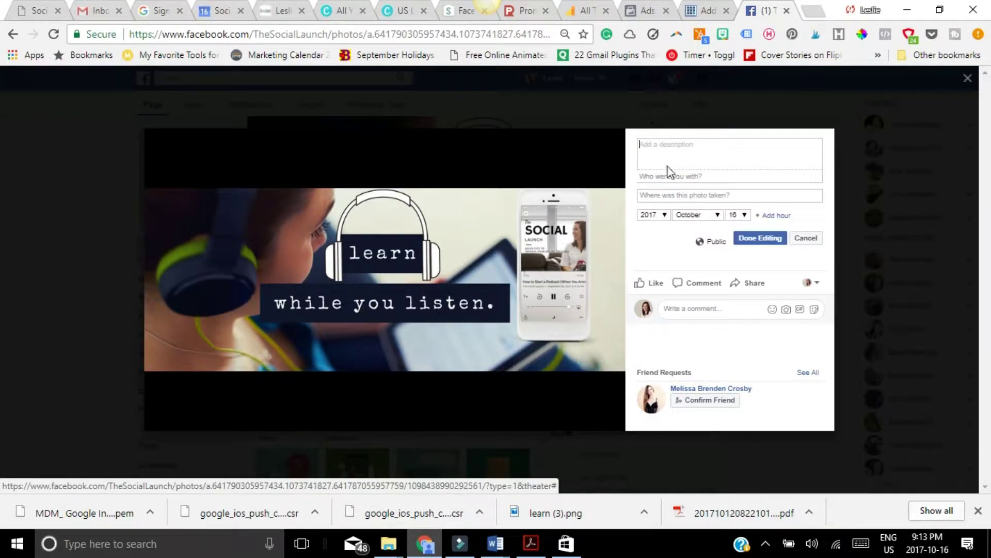
pyautogui.hotkey('ctrl', 'v')
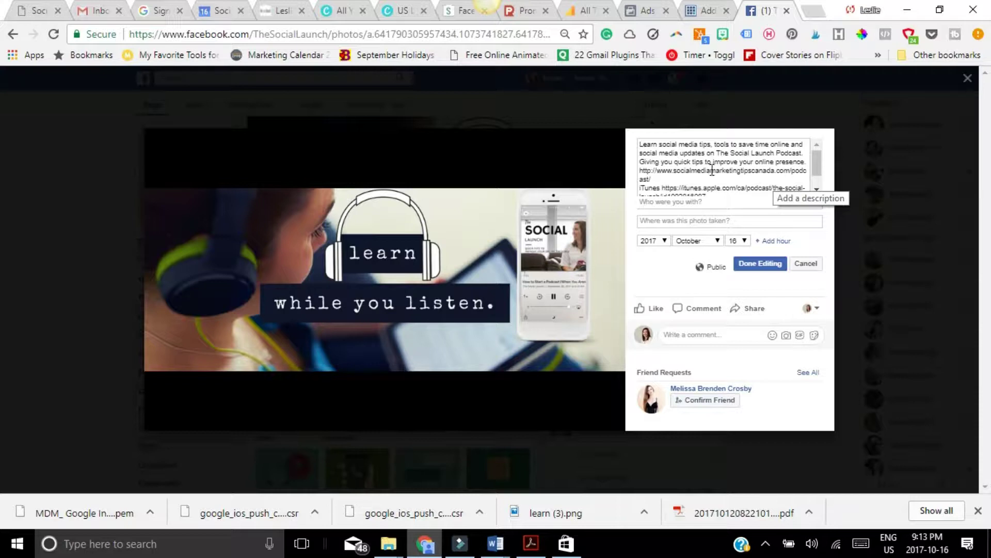
pyautogui.click(760, 263)
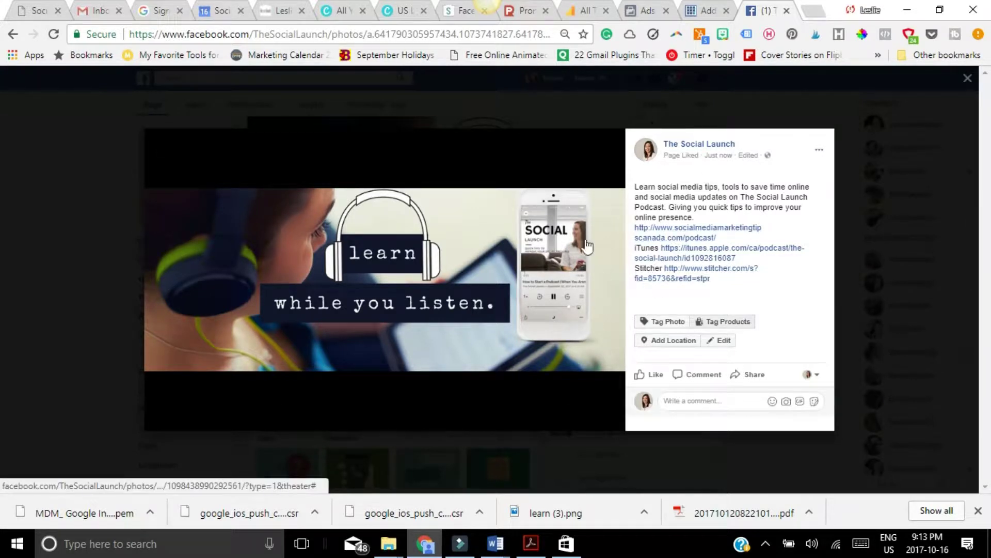
# Tag The Social Launch Podcast product on the phone in the cover photo and review the photo's details from the page.
pyautogui.click(731, 322)
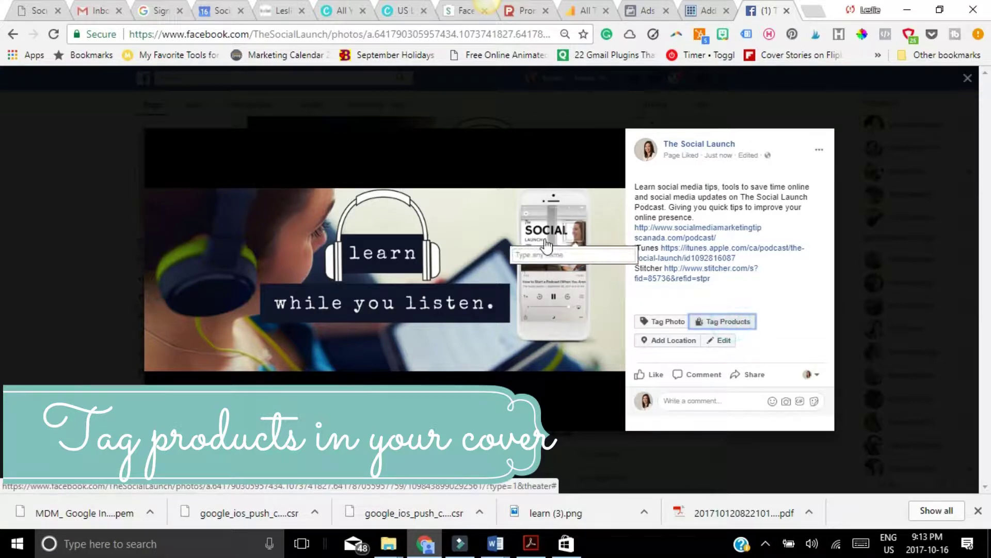
pyautogui.click(562, 252)
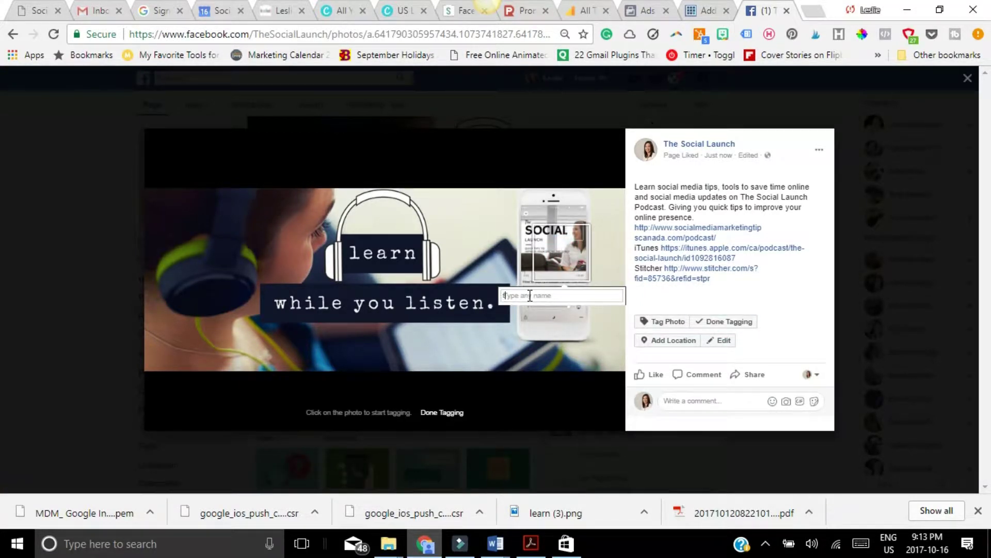
pyautogui.write('the so')
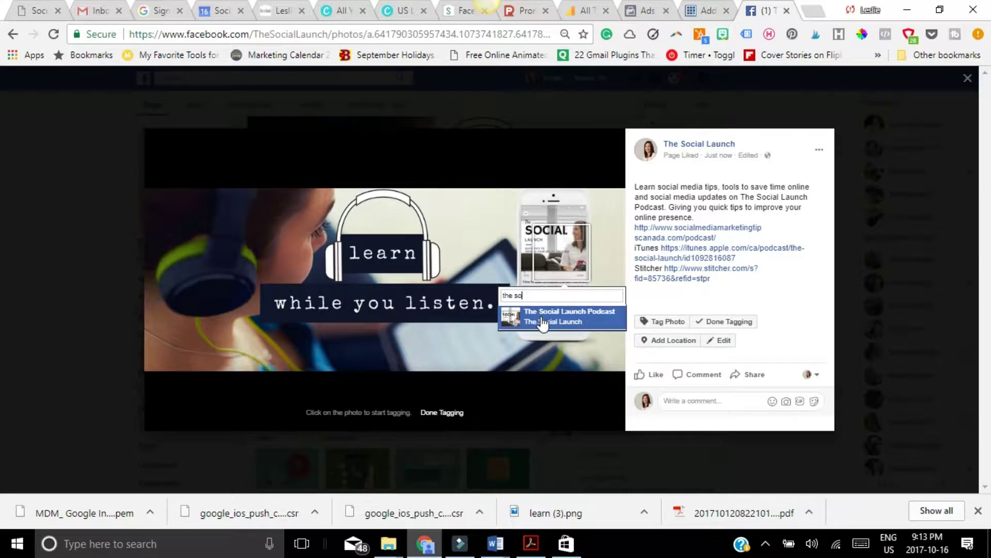
pyautogui.click(593, 323)
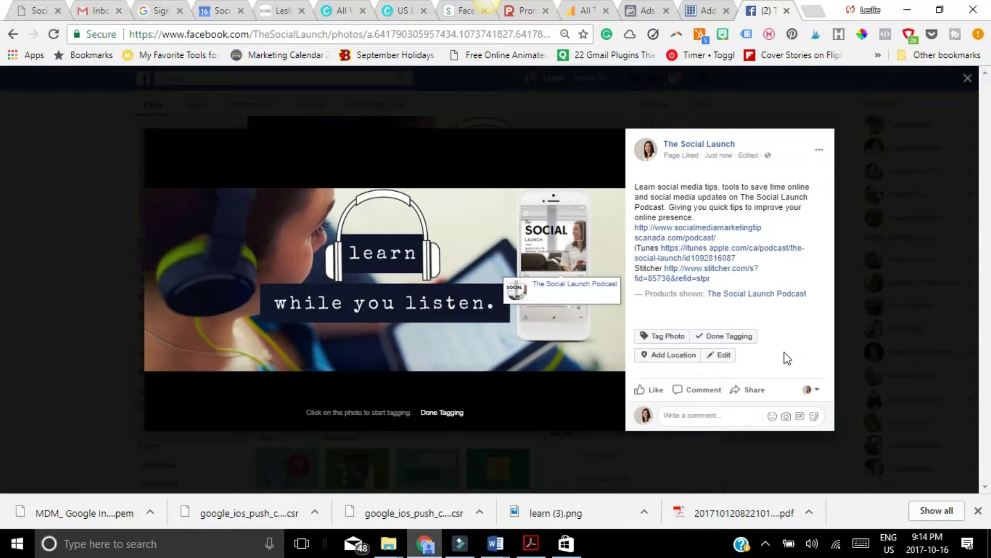
pyautogui.click(965, 79)
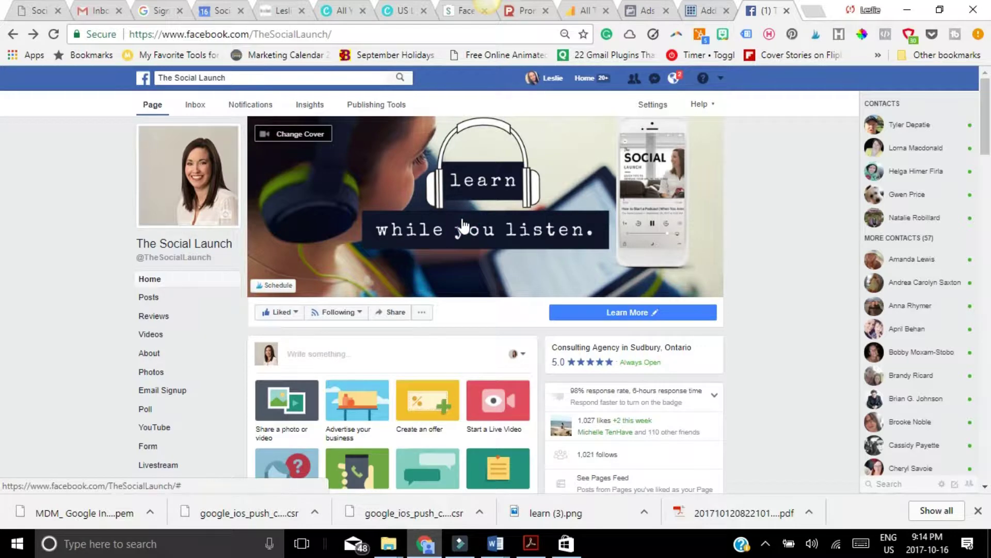
pyautogui.click(508, 218)
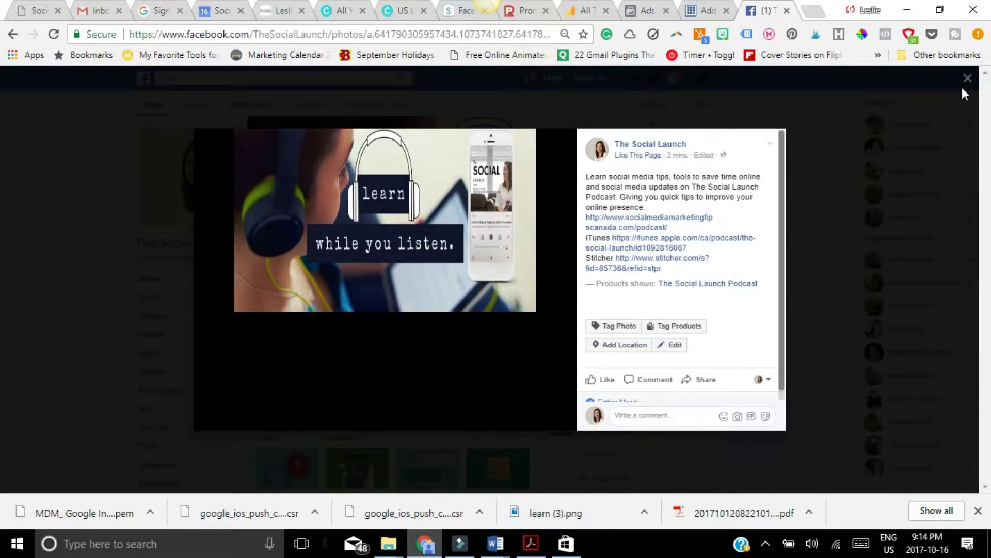
pyautogui.click(968, 79)
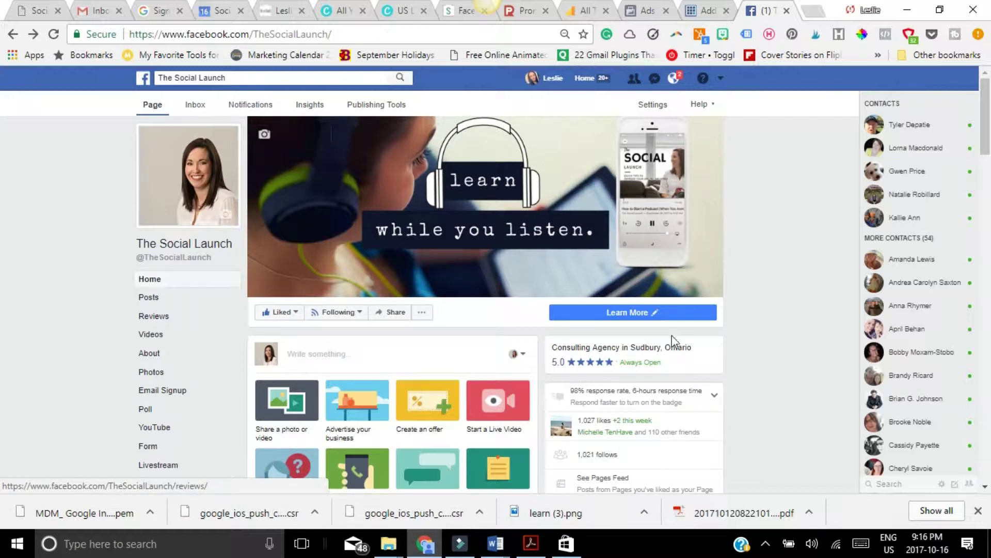
# Examine the Learn More button's website link, the alternative button types and its available actions without changing them.
pyautogui.click(568, 314)
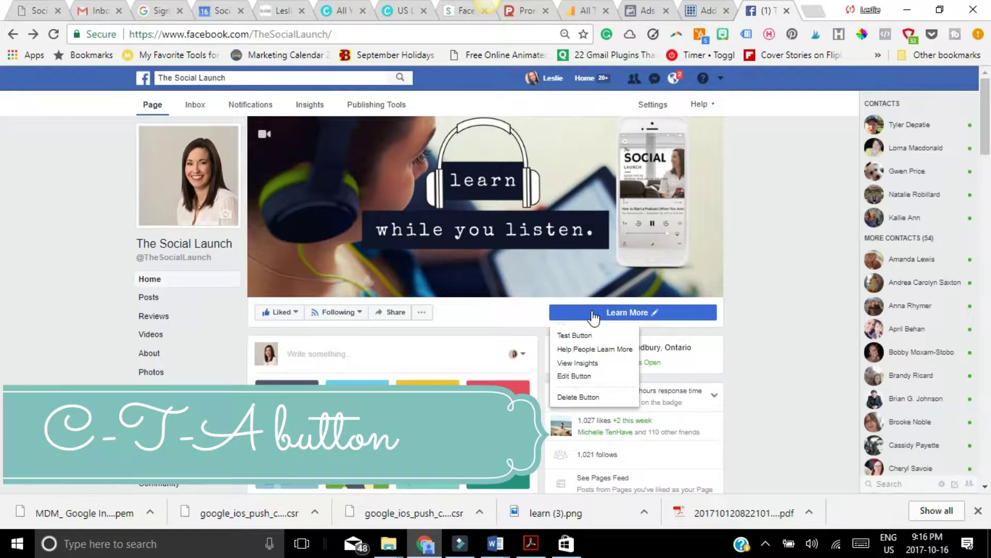
pyautogui.click(655, 314)
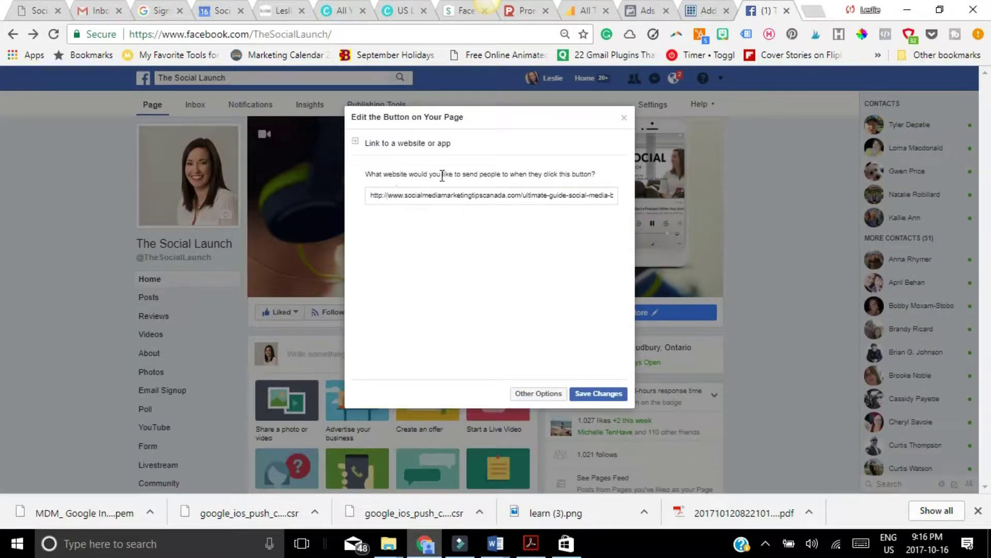
pyautogui.moveTo(376, 177); pyautogui.dragTo(524, 177)
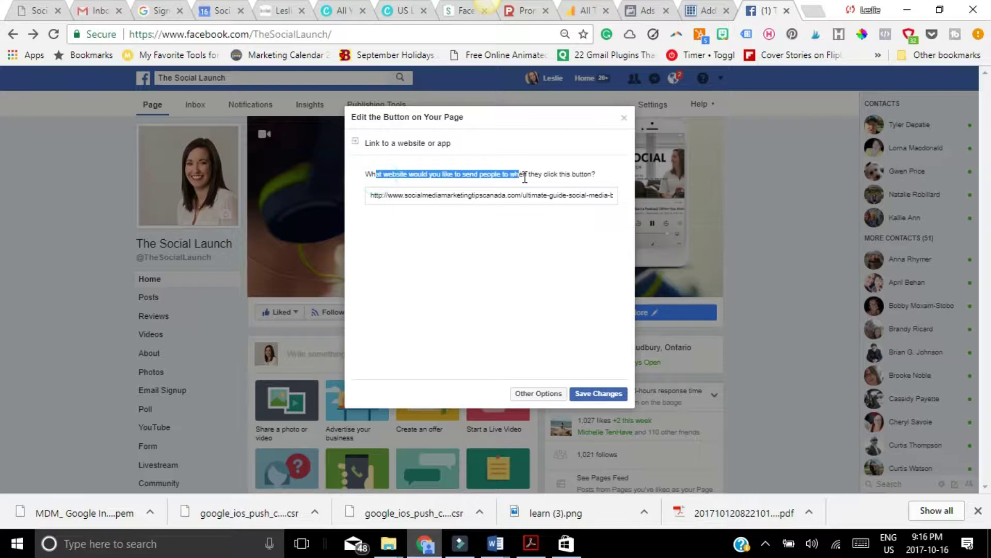
pyautogui.click(415, 178)
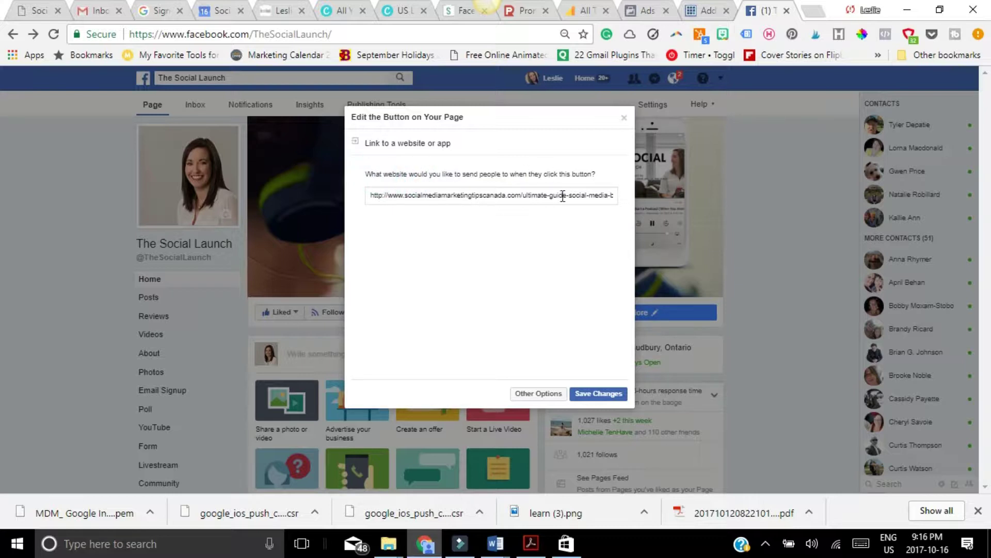
pyautogui.moveTo(381, 197); pyautogui.dragTo(619, 206)
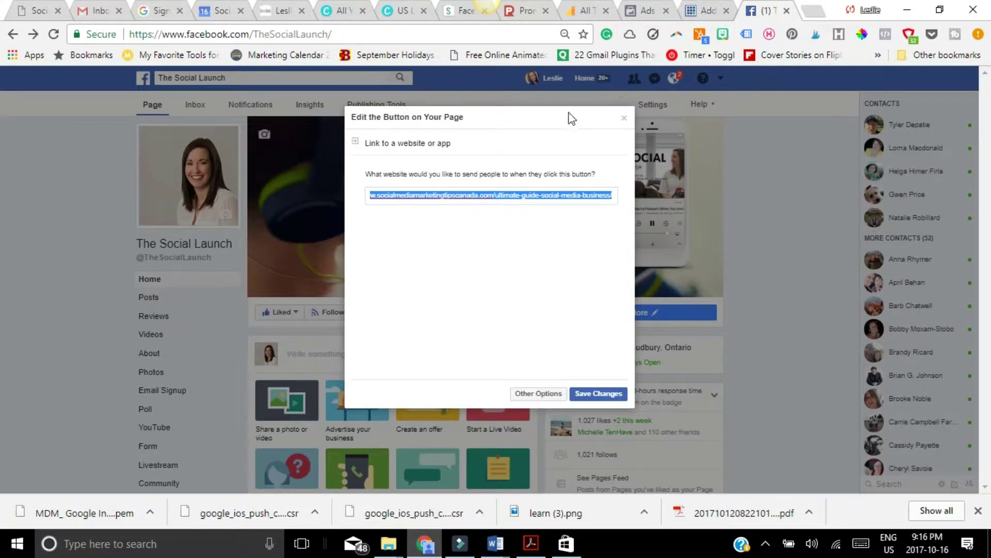
pyautogui.click(537, 394)
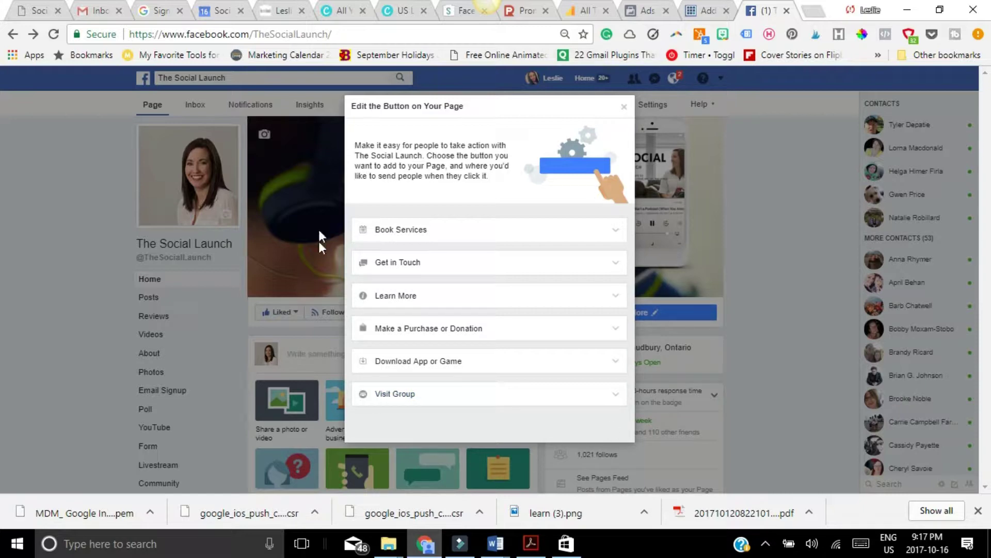
pyautogui.click(624, 107)
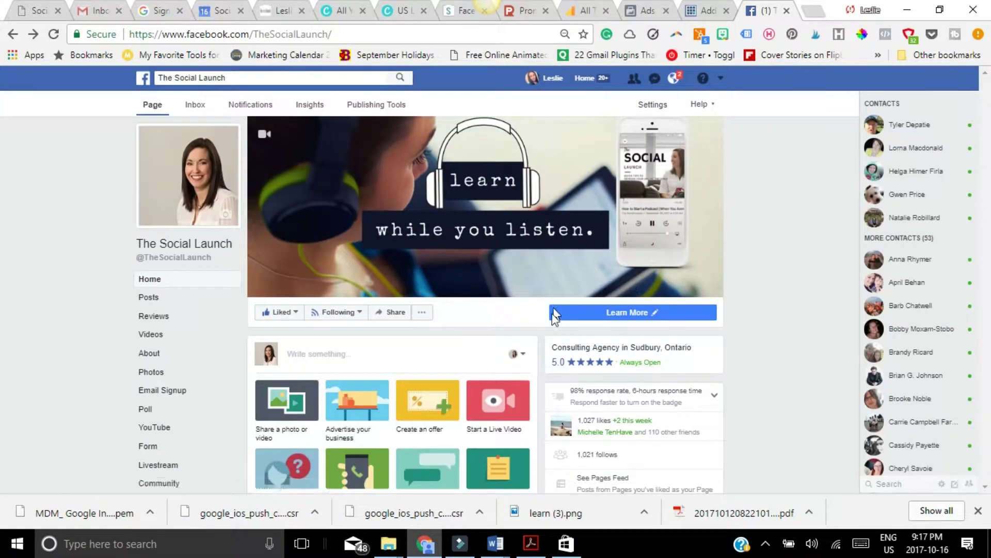
pyautogui.click(655, 317)
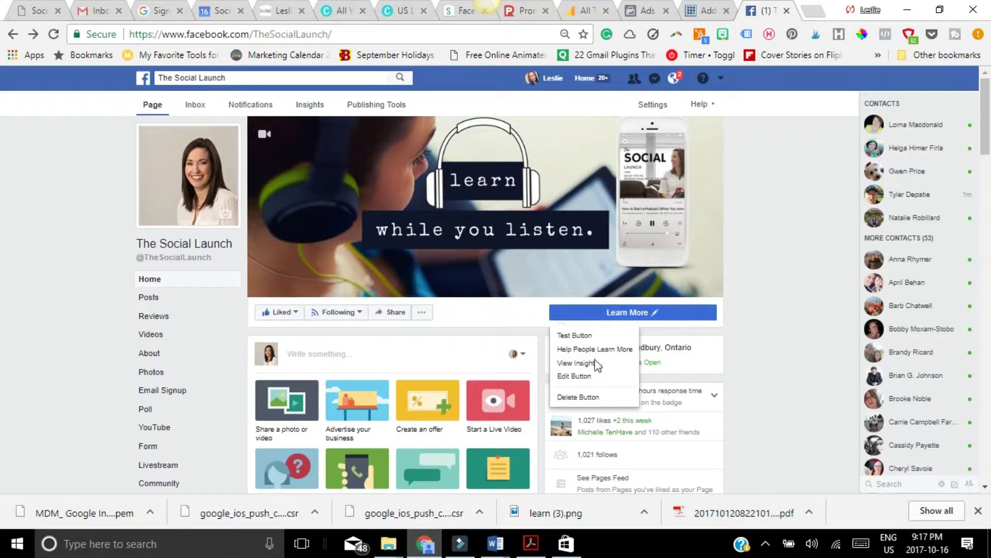
pyautogui.click(754, 316)
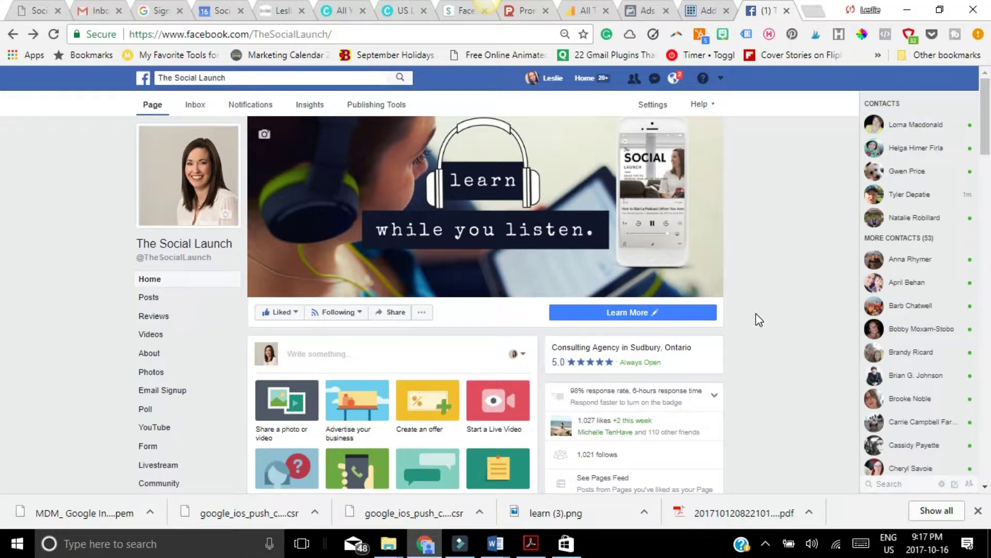
# Pin the October 14 post on setting goals for social media to the top of the page.
pyautogui.scroll(-5, 759, 314)
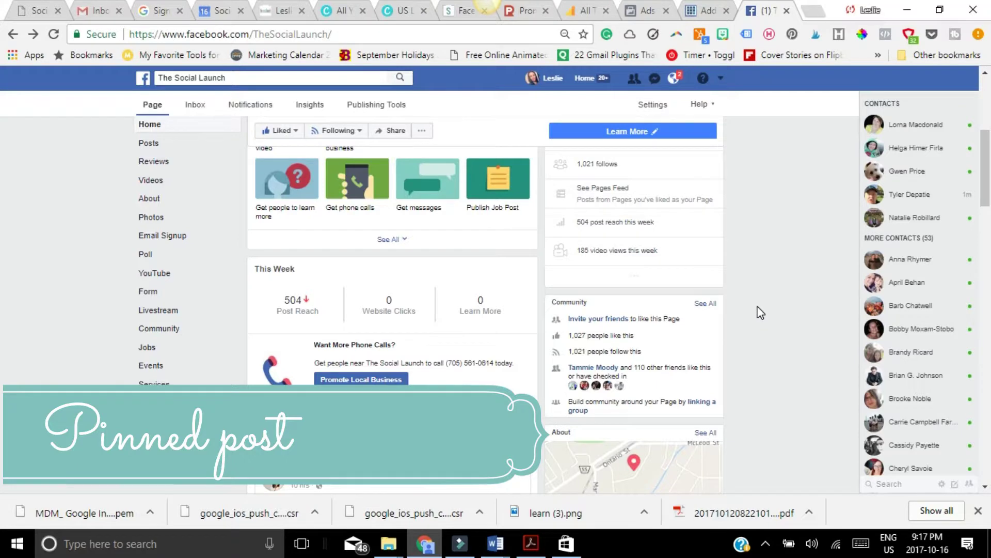
pyautogui.scroll(-6, 760, 321)
pyautogui.scroll(-4, 760, 321)
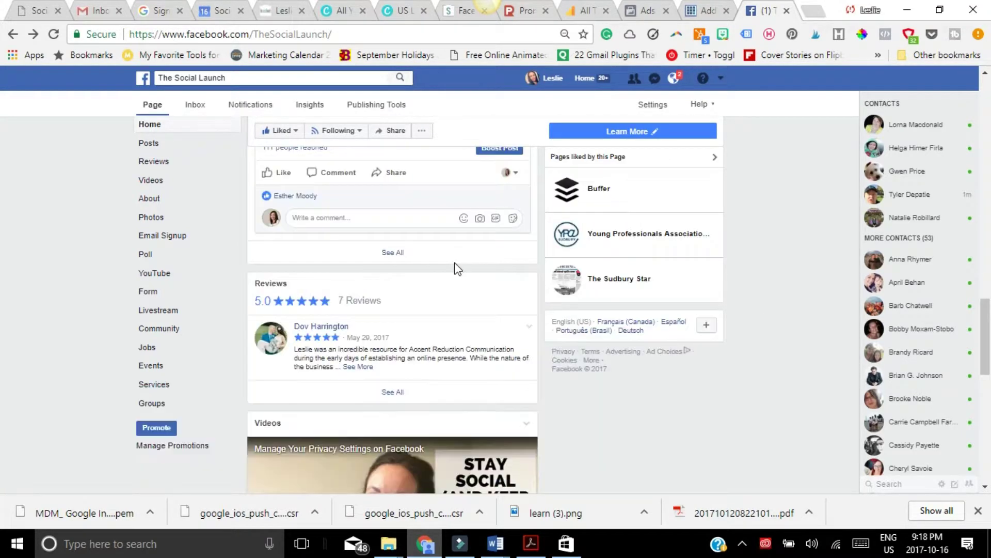
pyautogui.scroll(5, 451, 290)
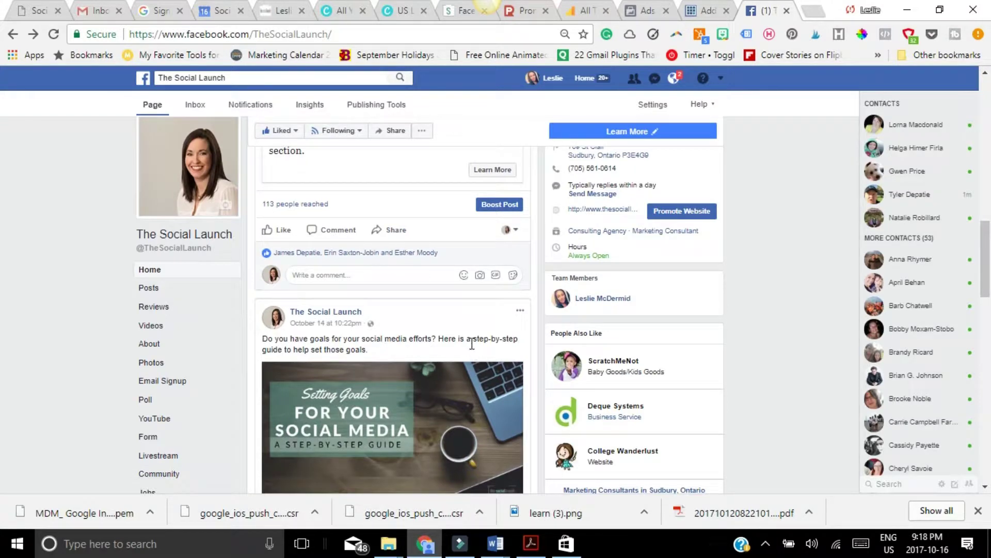
pyautogui.scroll(-1, 471, 348)
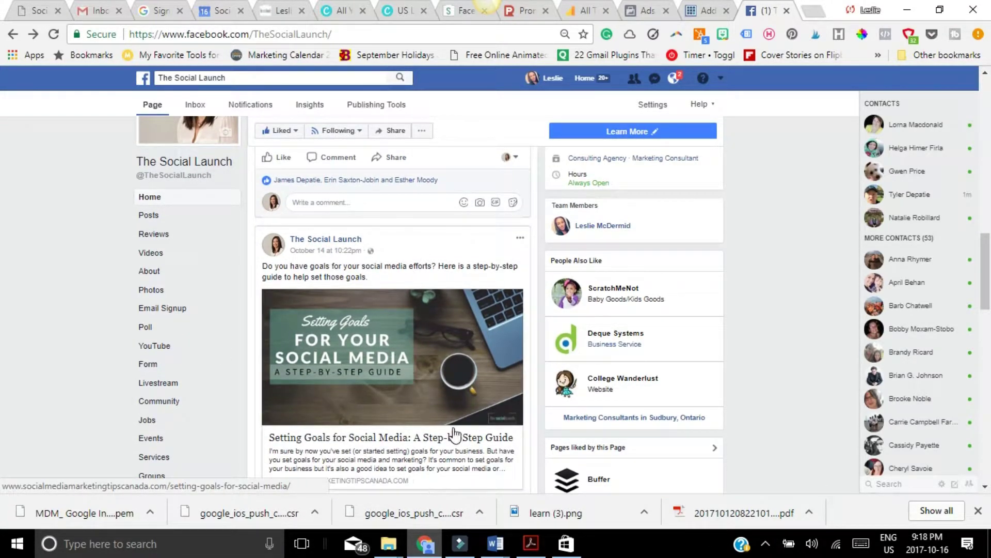
pyautogui.scroll(-1, 454, 431)
pyautogui.scroll(1, 460, 416)
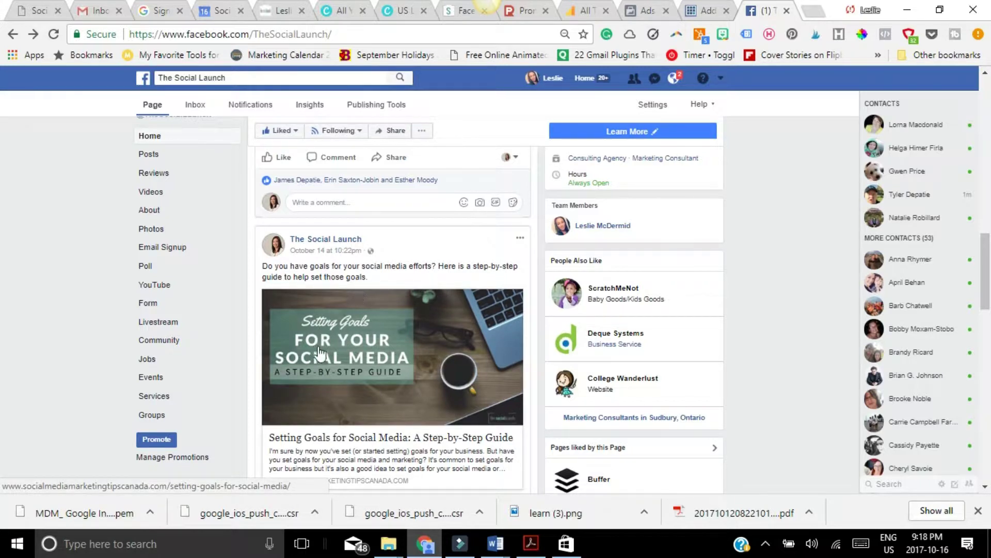
pyautogui.click(520, 242)
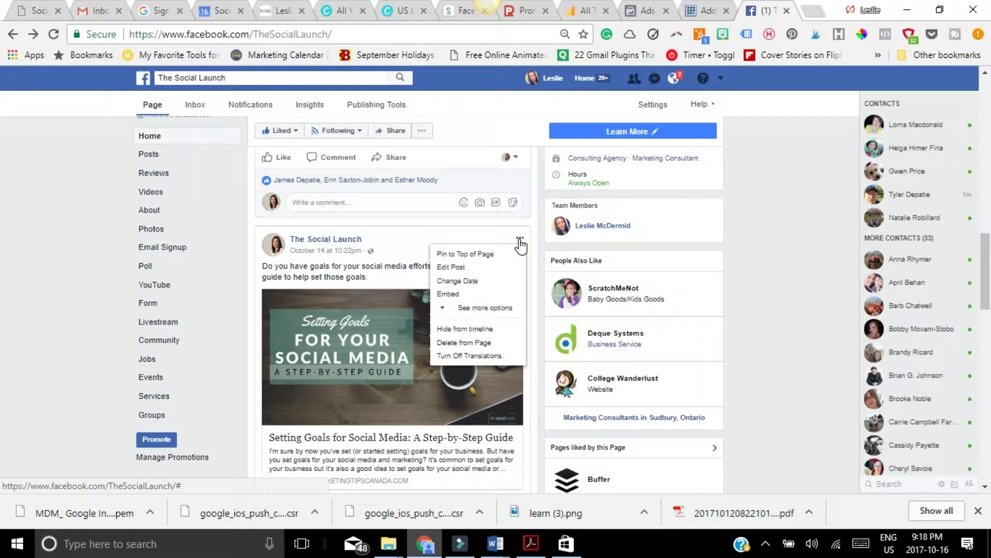
pyautogui.click(484, 256)
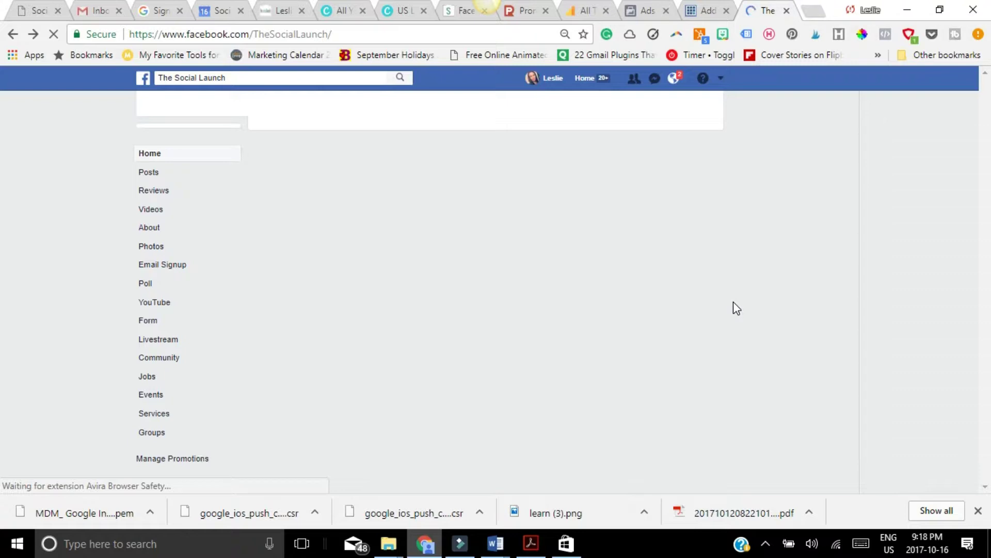
# Look through the reloaded page's home feed to check the pinned October 14 post about setting social media goals.
pyautogui.click(564, 261)
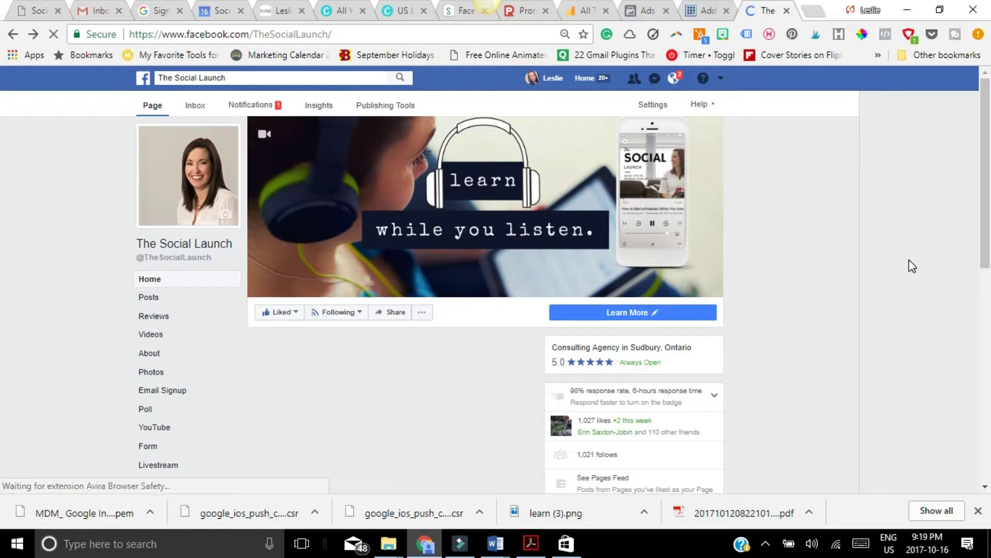
pyautogui.scroll(-4, 912, 266)
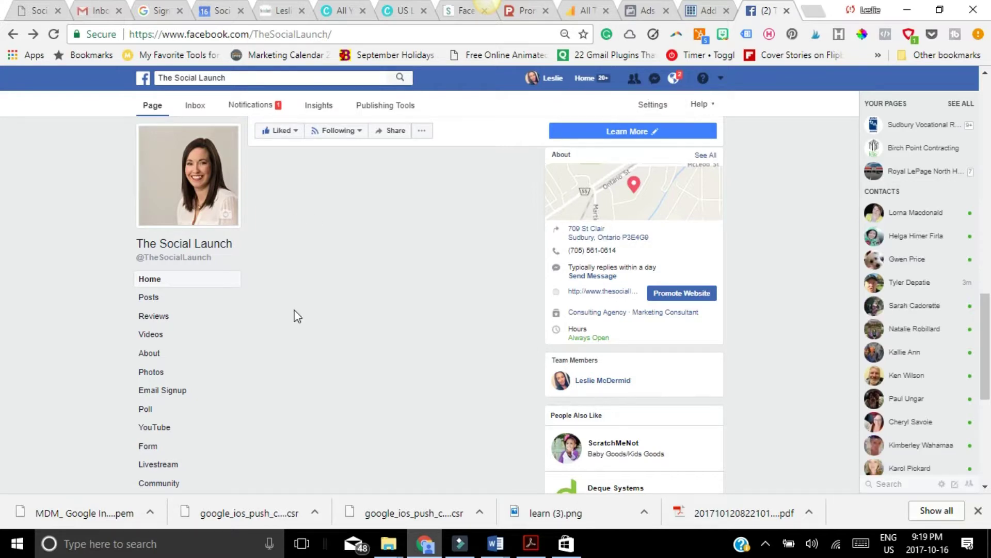
pyautogui.scroll(1, 799, 333)
pyautogui.scroll(4, 799, 339)
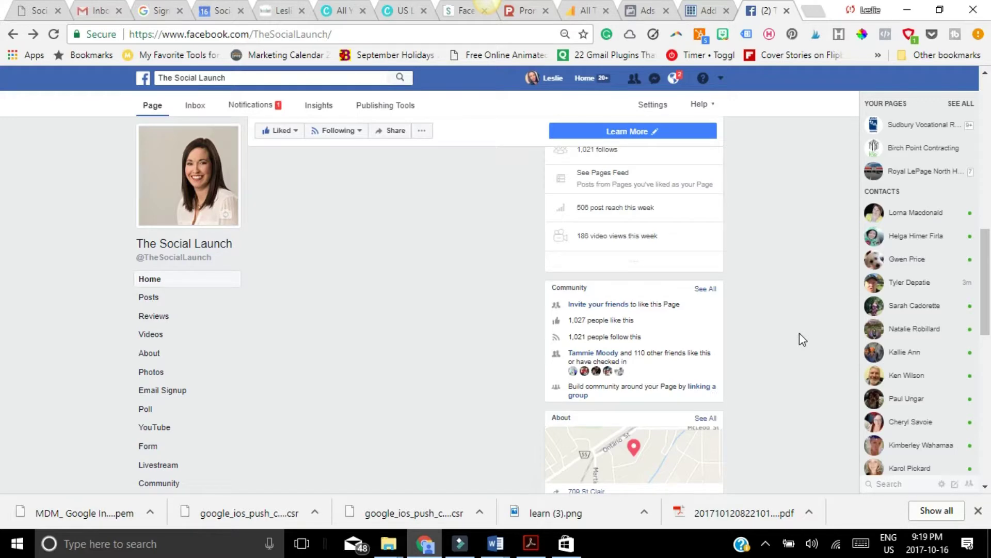
pyautogui.scroll(6, 799, 338)
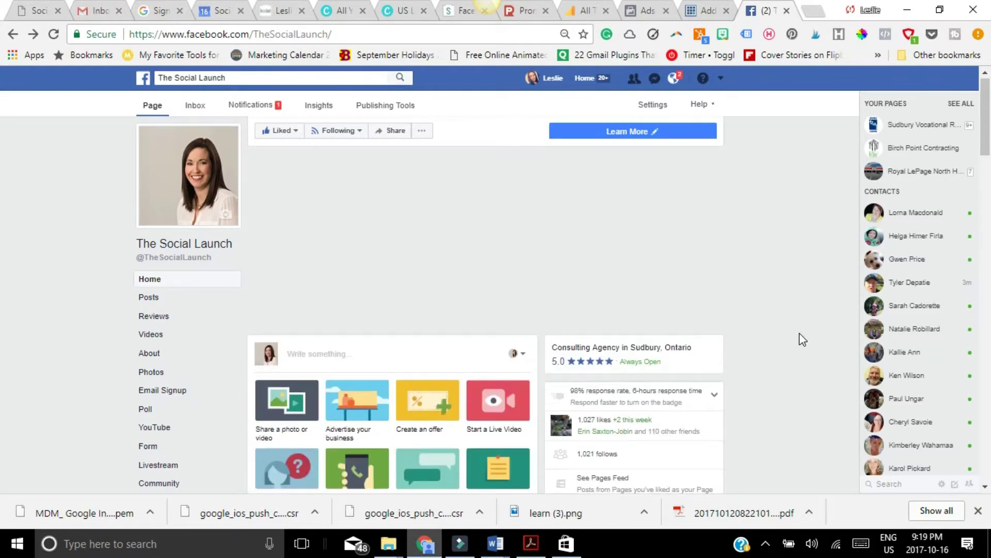
pyautogui.scroll(-7, 802, 340)
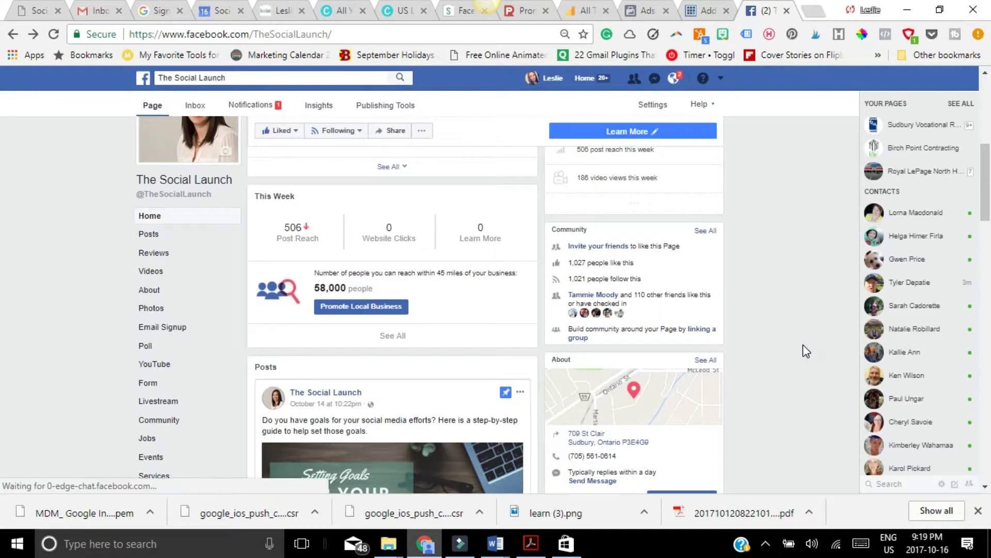
pyautogui.scroll(-3, 302, 360)
pyautogui.scroll(1, 78, 345)
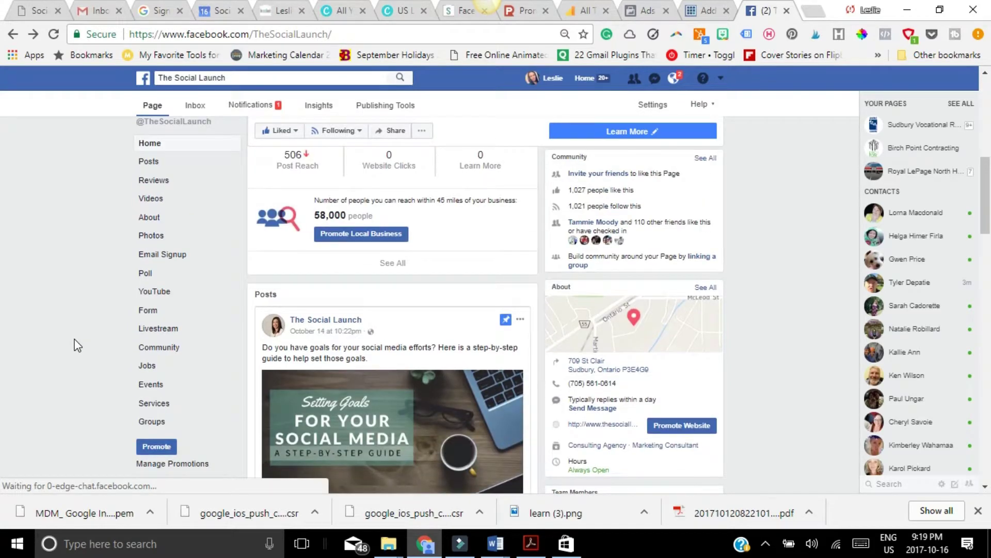
# Open the page's About section and review its business info, contact info, About text, products and categories.
pyautogui.click(154, 221)
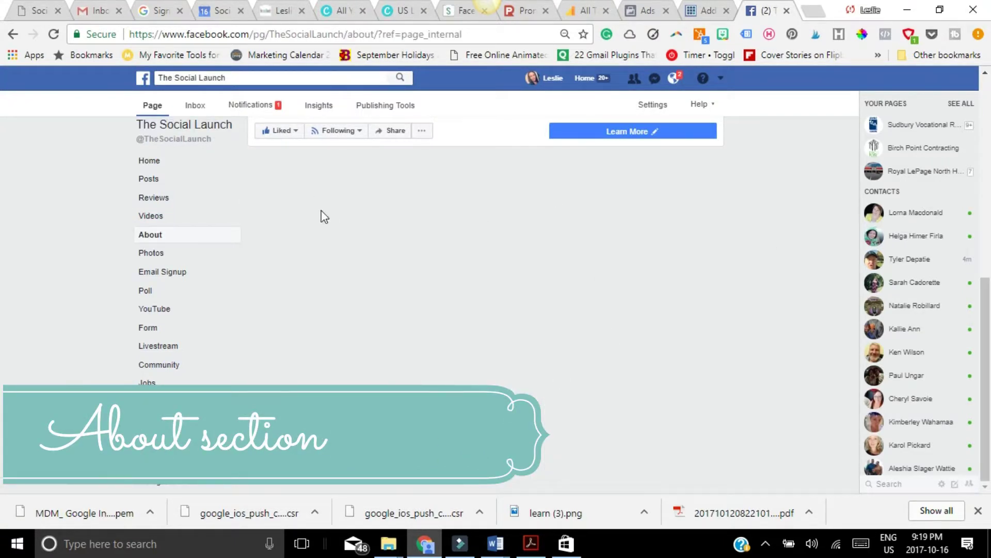
pyautogui.scroll(-4, 441, 381)
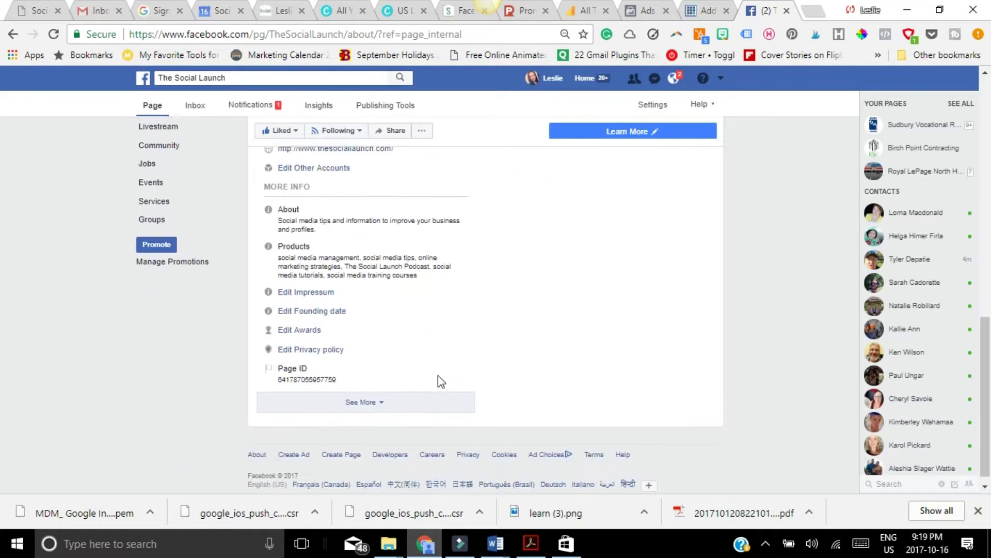
pyautogui.scroll(3, 443, 381)
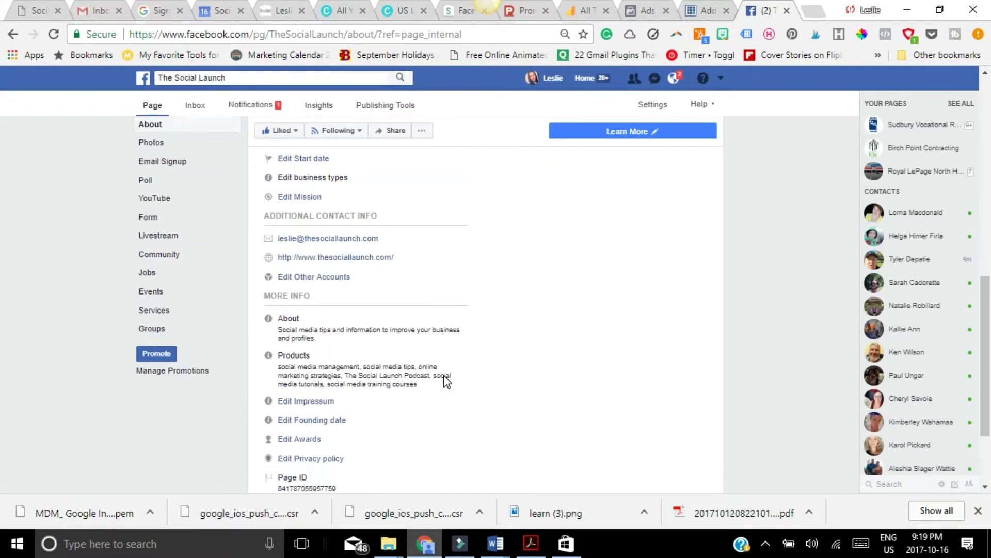
pyautogui.scroll(-3, 442, 380)
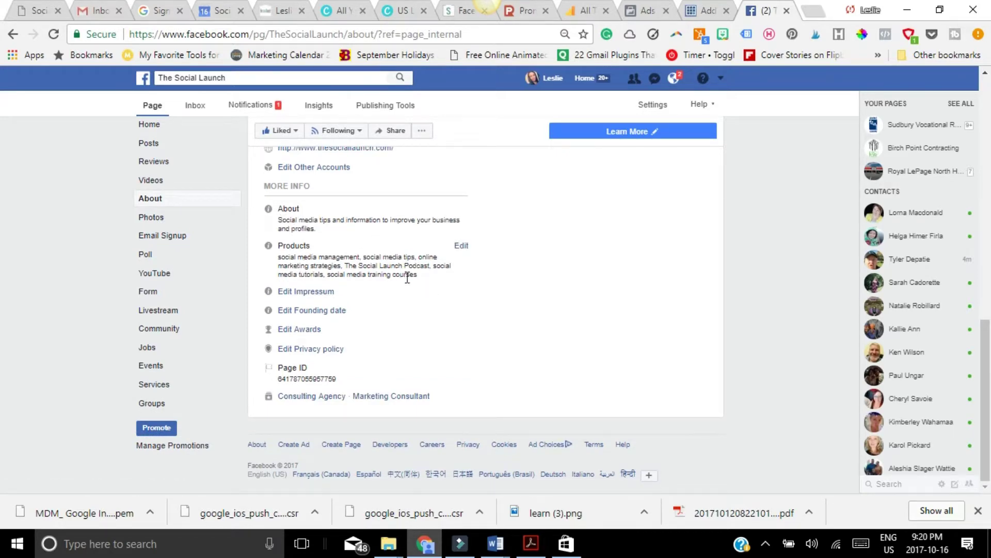
pyautogui.scroll(5, 458, 303)
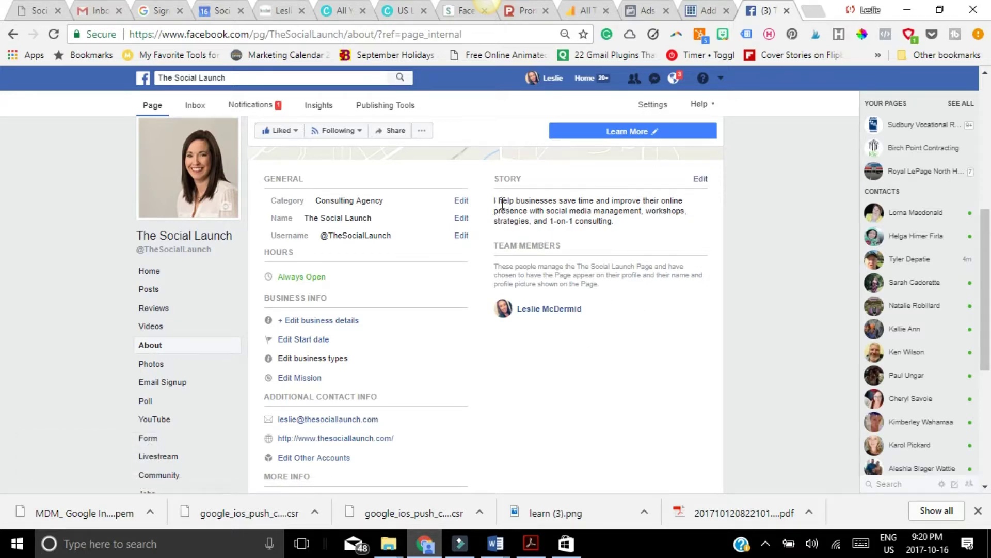
# Highlight the whole Story text in the About section to read it, and clear the selection.
pyautogui.moveTo(497, 201); pyautogui.dragTo(622, 211)
pyautogui.click(620, 223)
pyautogui.moveTo(496, 200); pyautogui.dragTo(617, 221)
pyautogui.click(617, 221)
pyautogui.moveTo(495, 205)
pyautogui.mouseDown()
pyautogui.moveTo(610, 222)
pyautogui.moveTo(501, 203)
pyautogui.mouseUp()
pyautogui.click(625, 224)
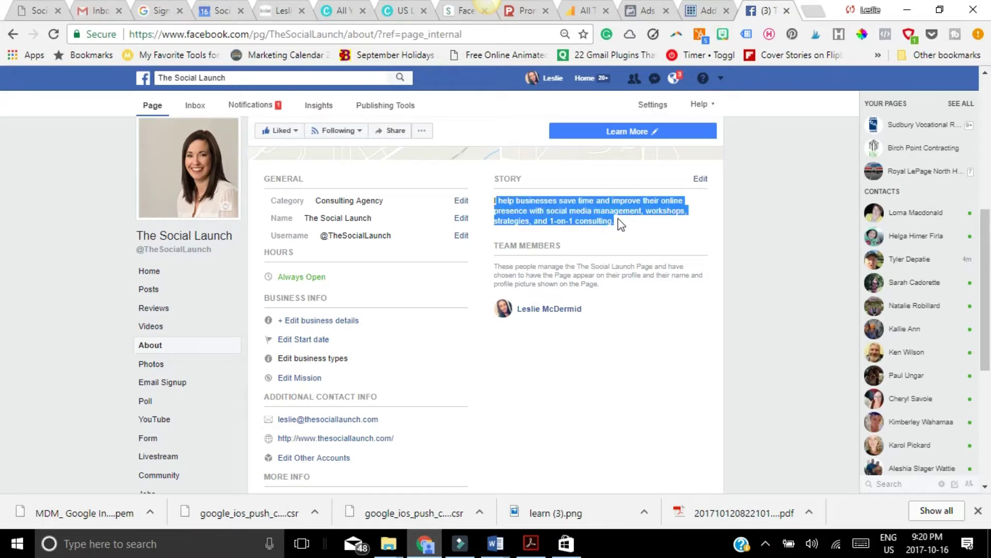
pyautogui.click(622, 224)
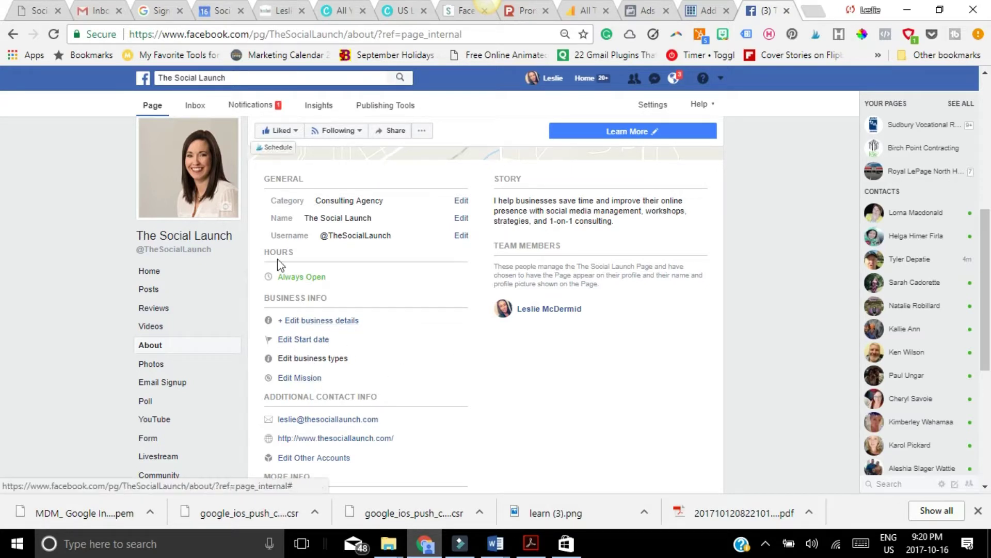
# Review the remaining About details and highlight the business address under Find Us.
pyautogui.scroll(-3, 354, 325)
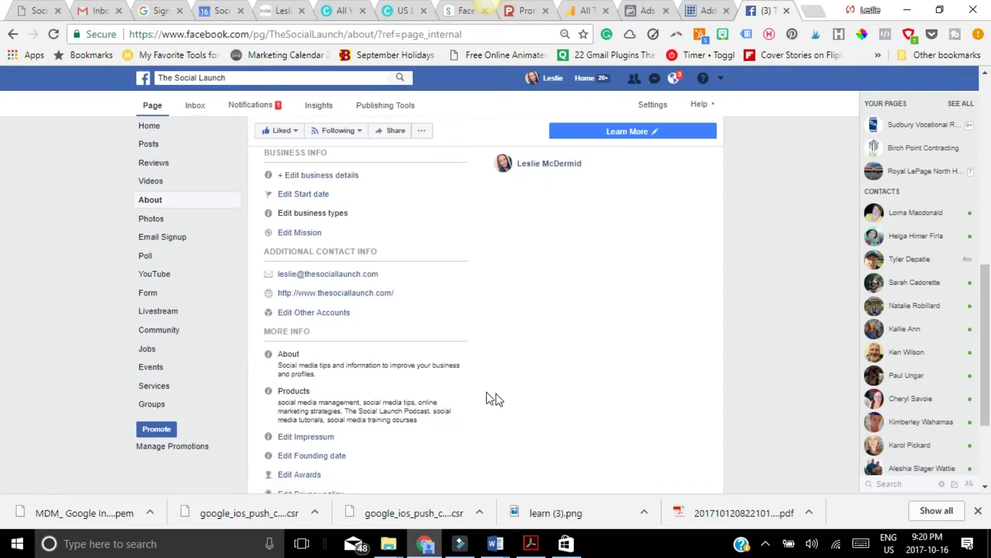
pyautogui.scroll(-3, 498, 399)
pyautogui.scroll(3, 391, 410)
pyautogui.scroll(7, 619, 387)
pyautogui.scroll(2, 710, 365)
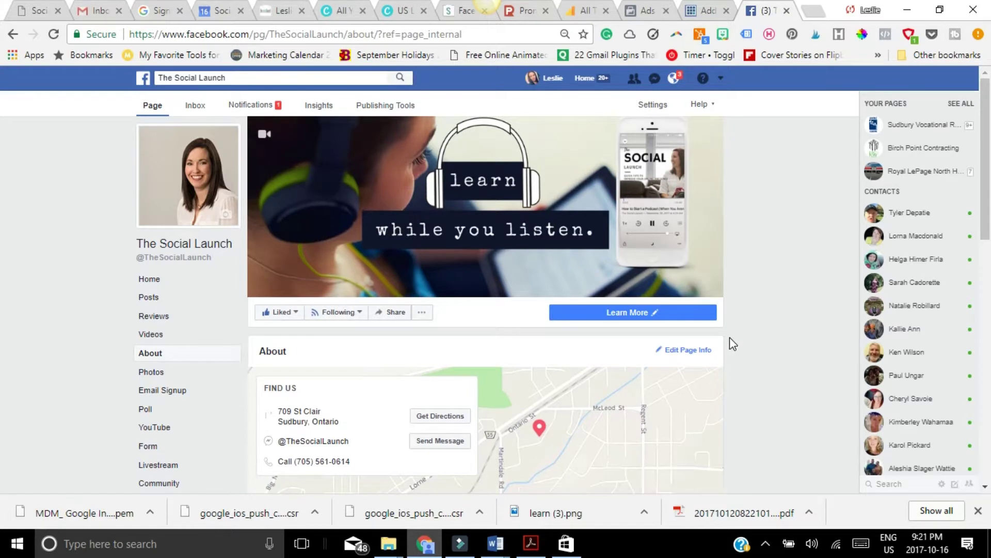
pyautogui.scroll(-2, 730, 337)
pyautogui.moveTo(281, 340); pyautogui.dragTo(340, 352)
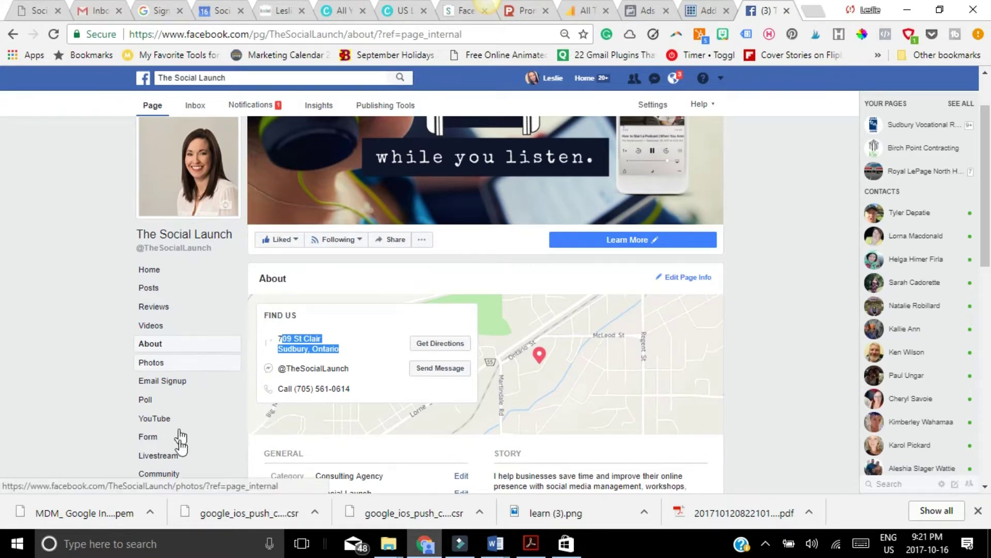
# Open the page's Services section and examine the free guide, profile optimization and podcast entries with their website links.
pyautogui.scroll(-1, 172, 408)
pyautogui.scroll(-1, 166, 398)
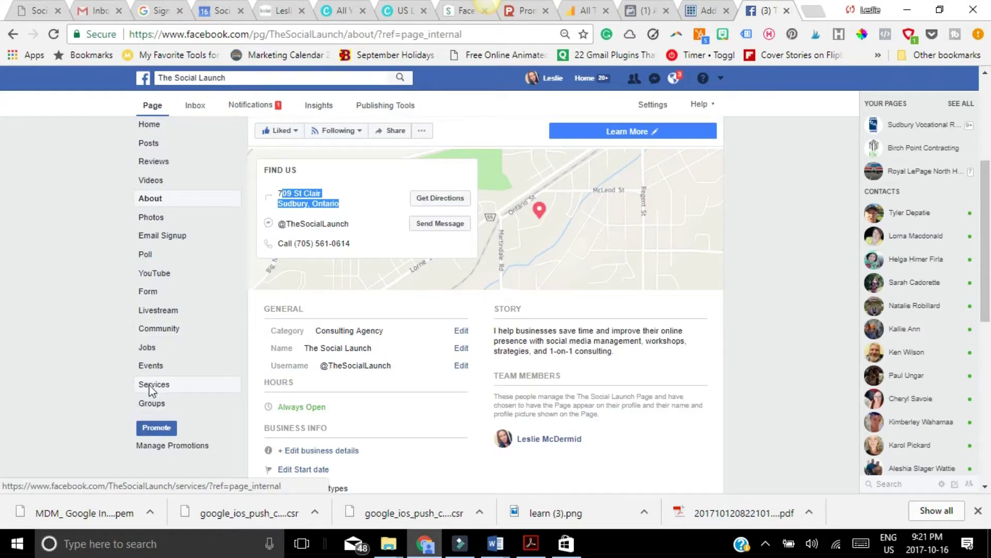
pyautogui.click(151, 386)
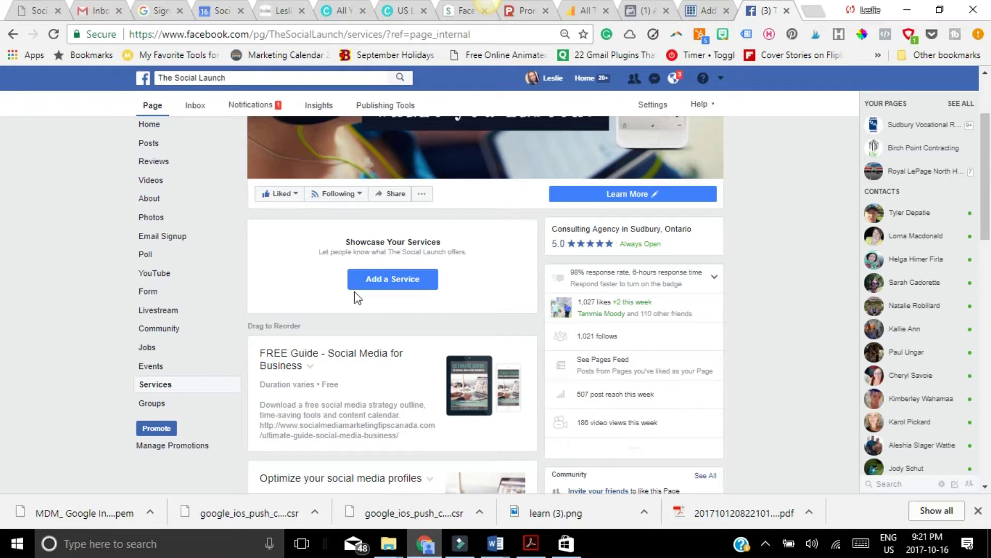
pyautogui.scroll(-1, 400, 314)
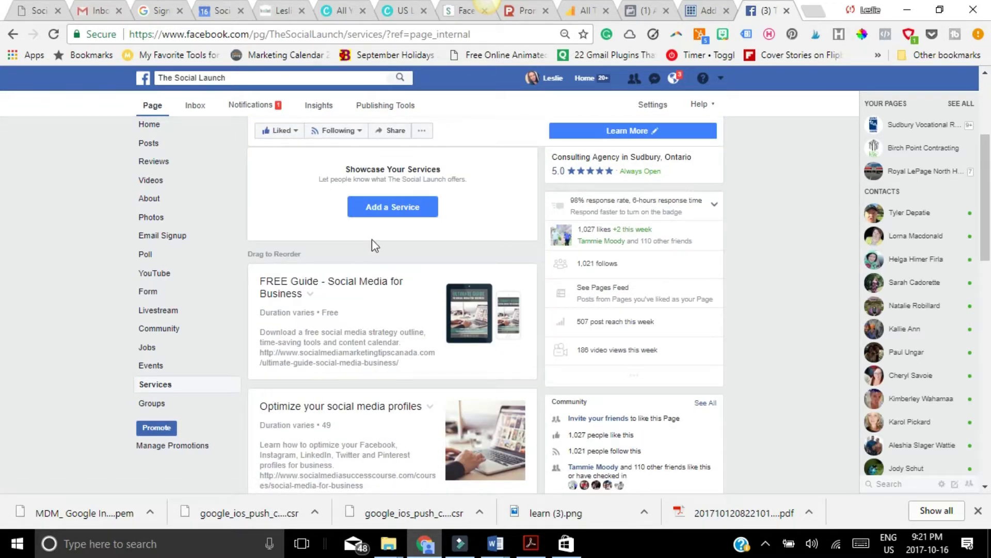
pyautogui.scroll(-1, 449, 257)
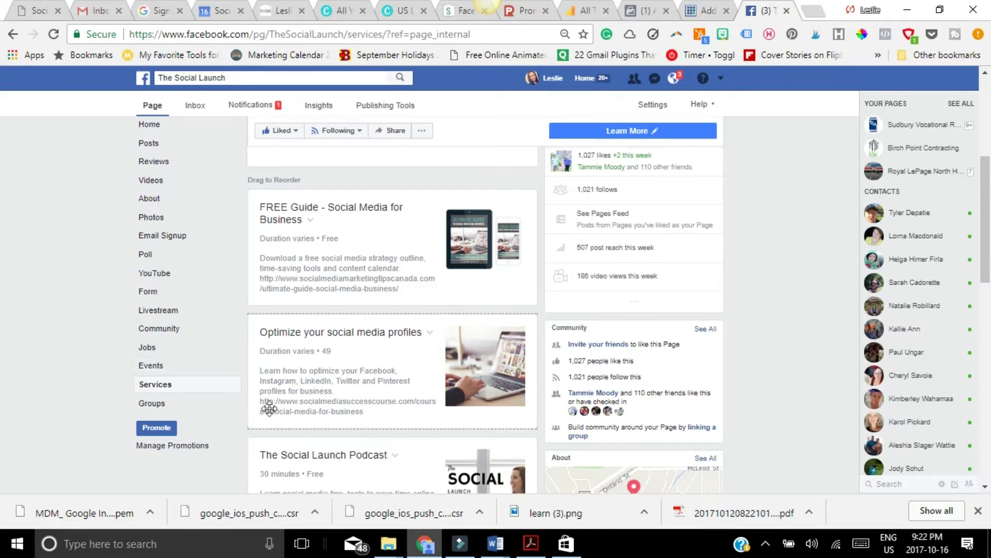
pyautogui.scroll(-2, 527, 260)
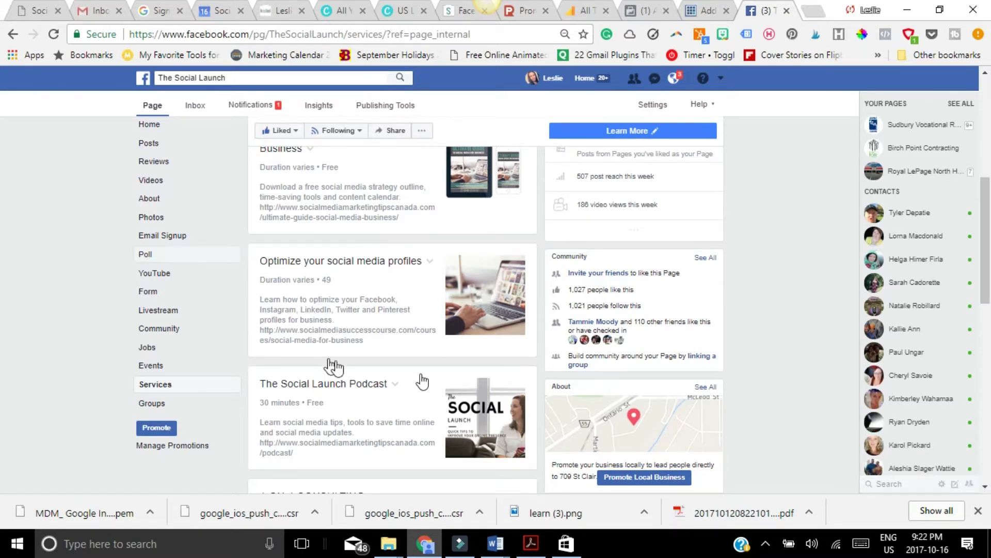
pyautogui.scroll(2, 522, 367)
pyautogui.scroll(3, 523, 368)
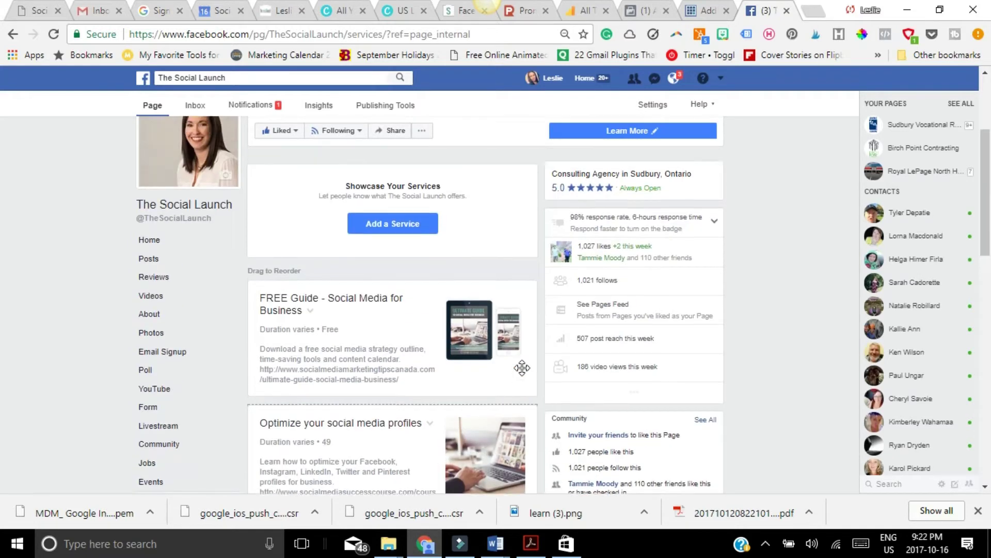
# Review the rest of the service list, including 1-on-1 consulting, social media training and social media setup.
pyautogui.scroll(-6, 496, 364)
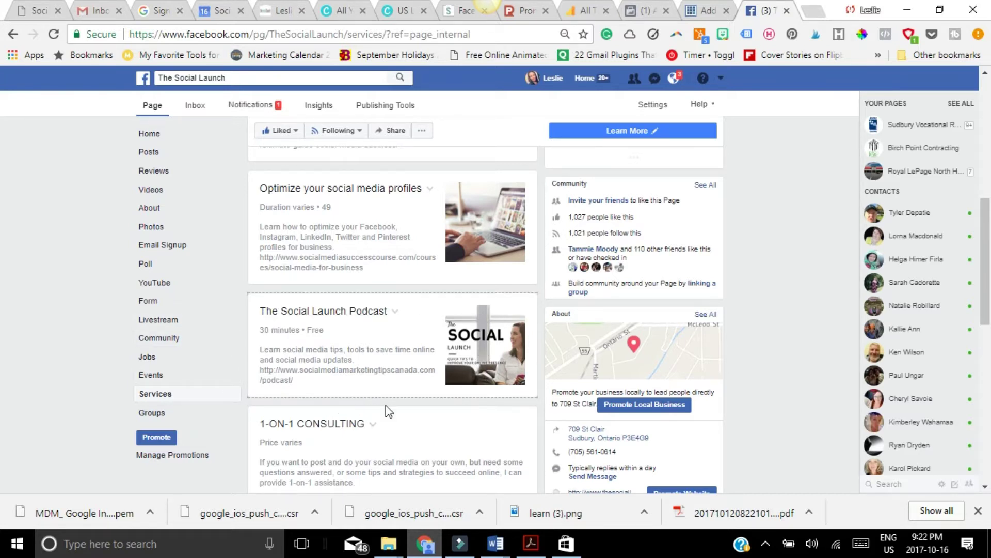
pyautogui.scroll(-3, 418, 409)
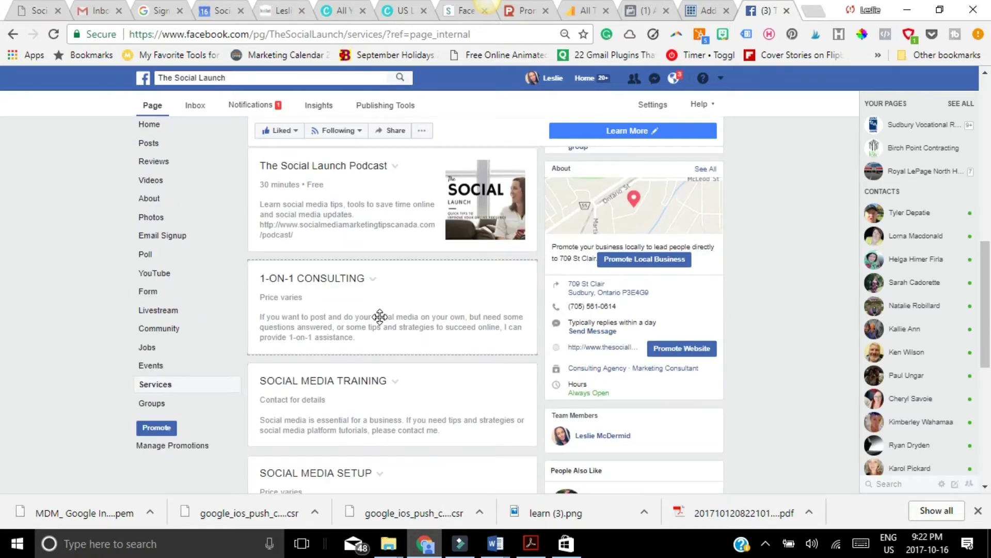
pyautogui.scroll(-3, 390, 307)
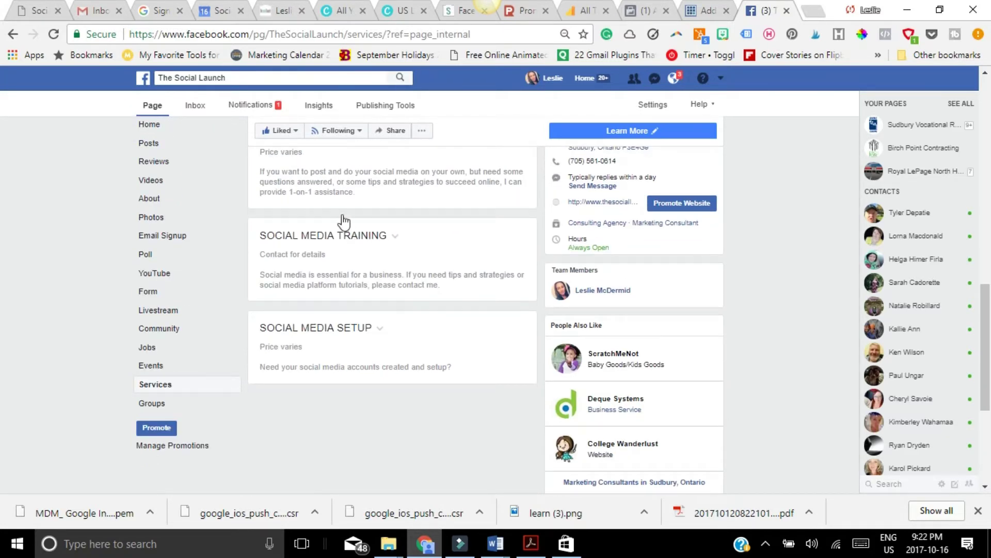
pyautogui.scroll(10, 409, 365)
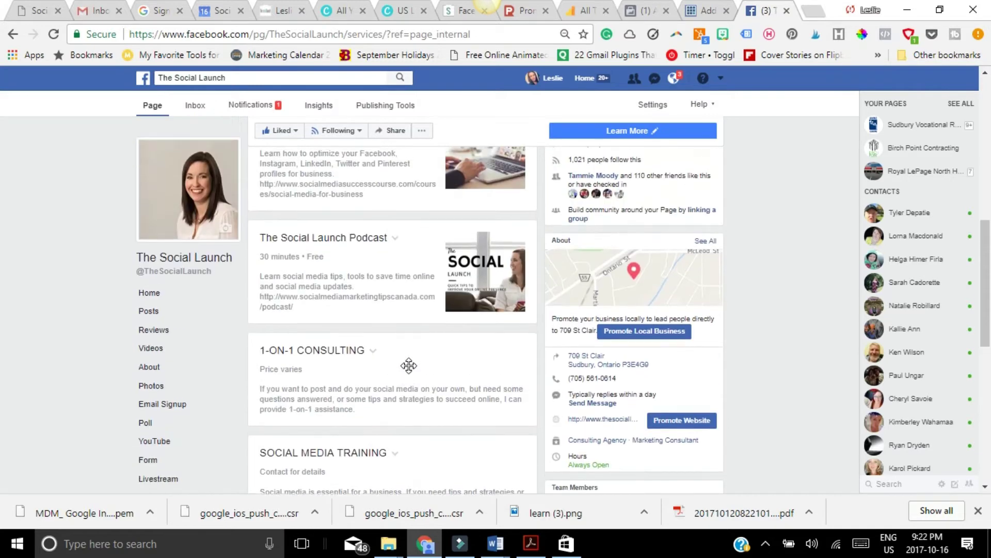
pyautogui.scroll(2, 411, 366)
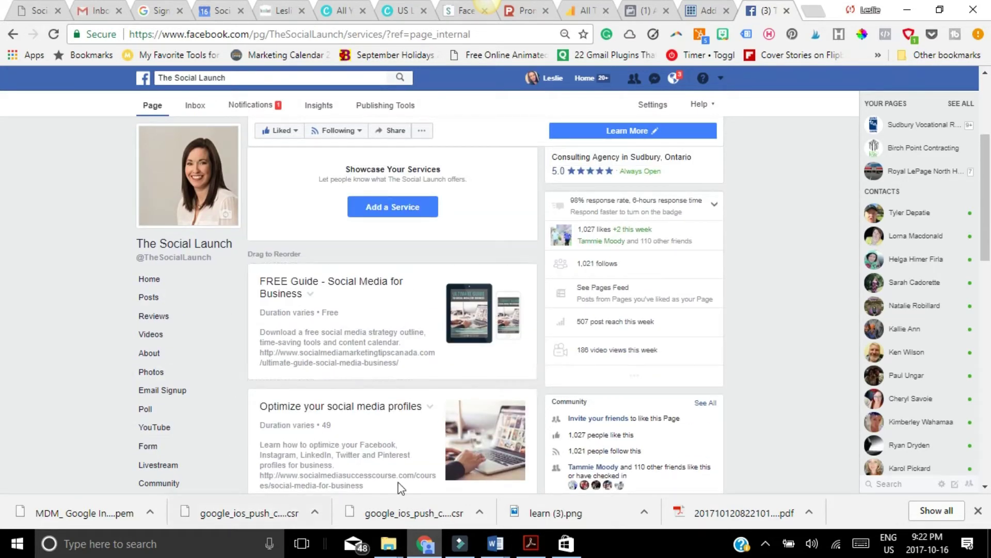
pyautogui.scroll(2, 447, 466)
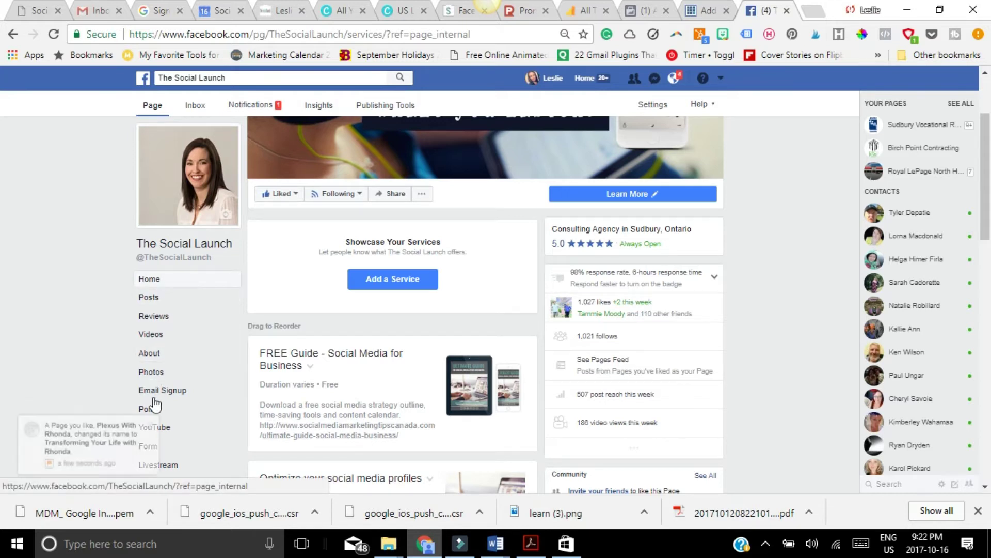
pyautogui.click(150, 425)
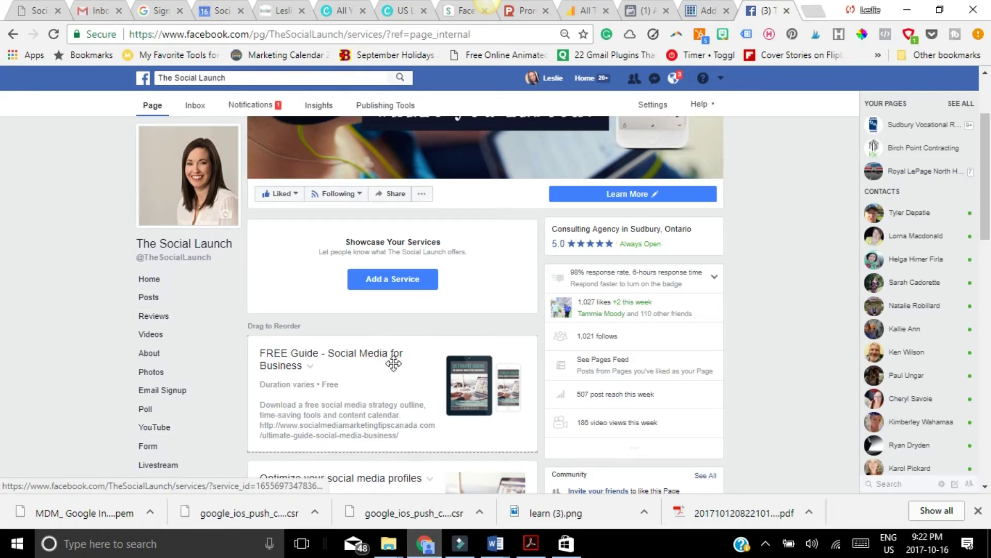
pyautogui.scroll(-1, 382, 362)
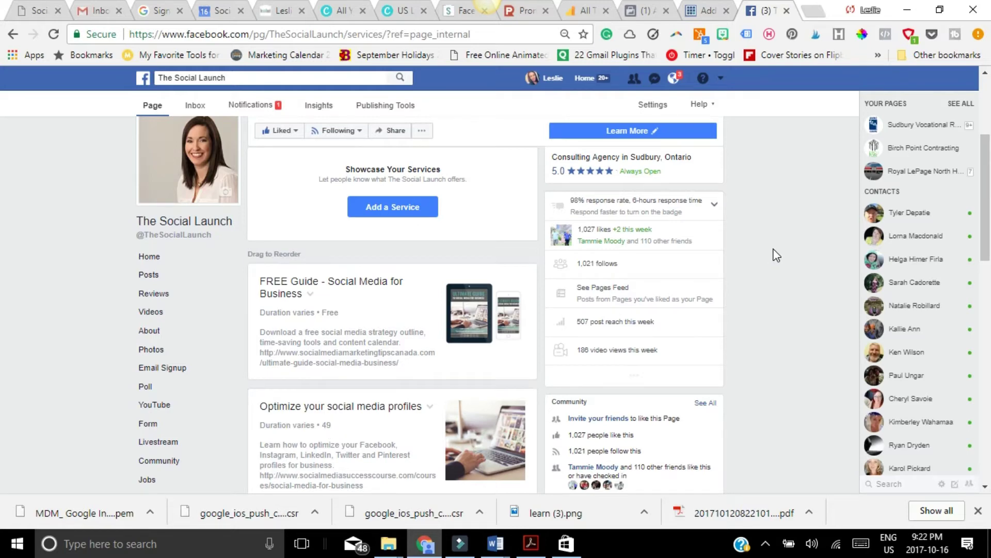
pyautogui.scroll(2, 790, 249)
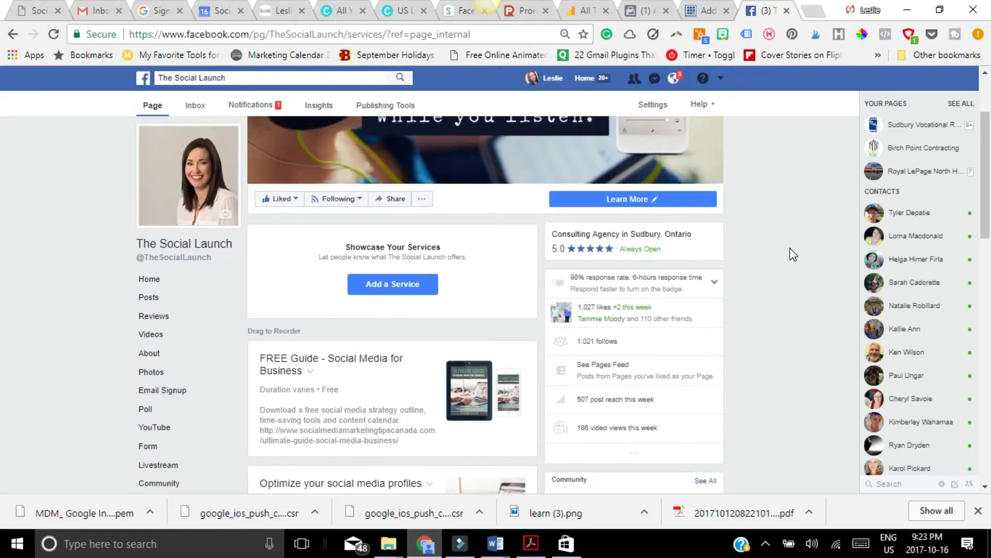
pyautogui.scroll(-1, 790, 249)
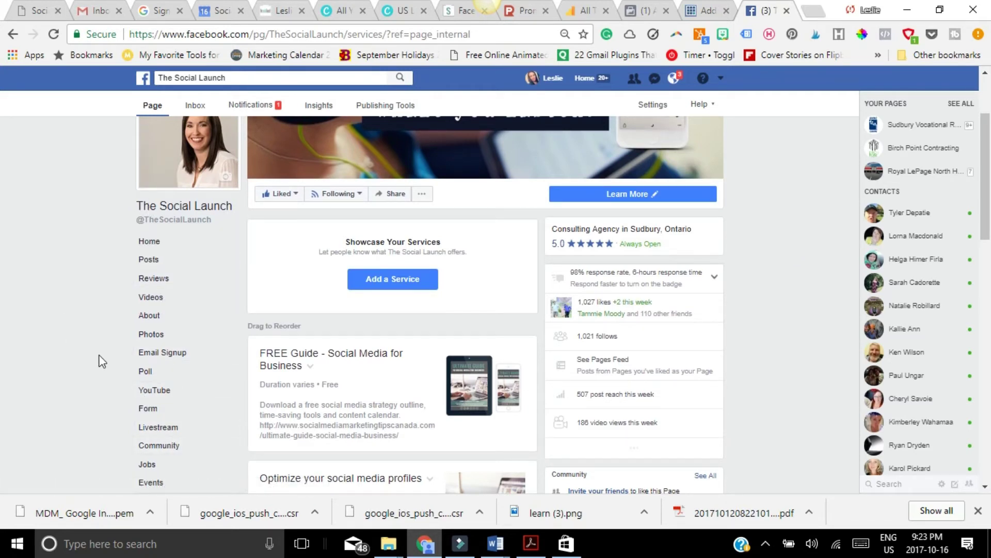
pyautogui.scroll(-1, 107, 401)
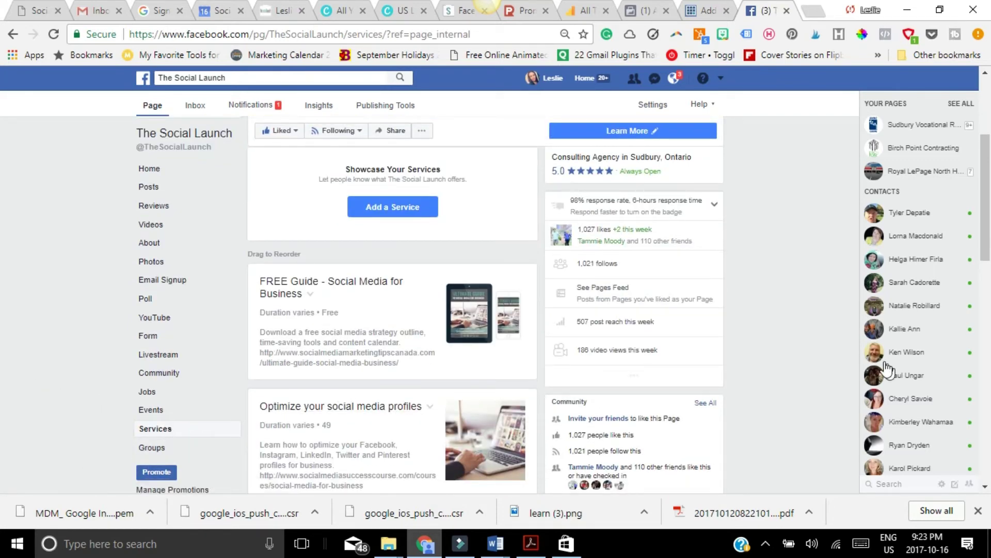
pyautogui.scroll(4, 774, 345)
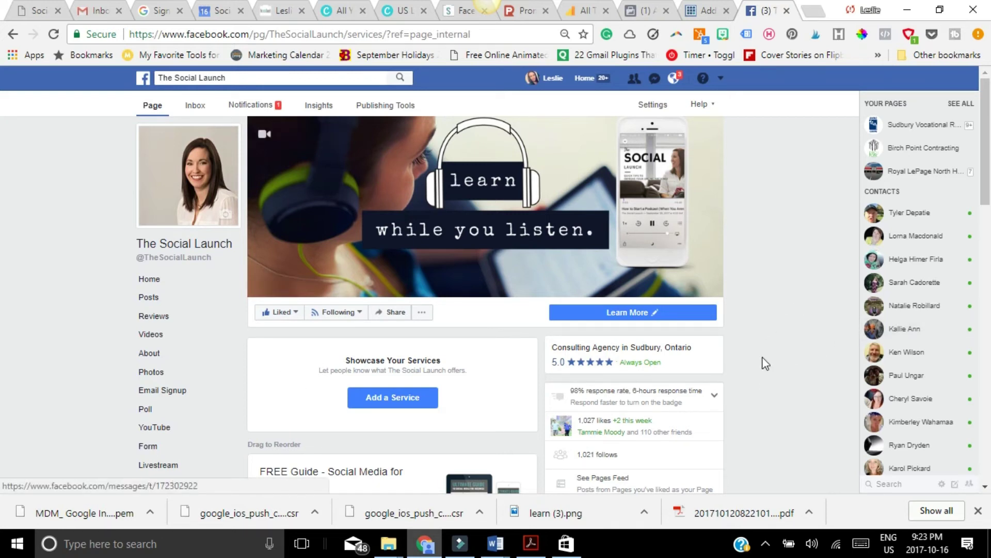
pyautogui.scroll(-3, 765, 363)
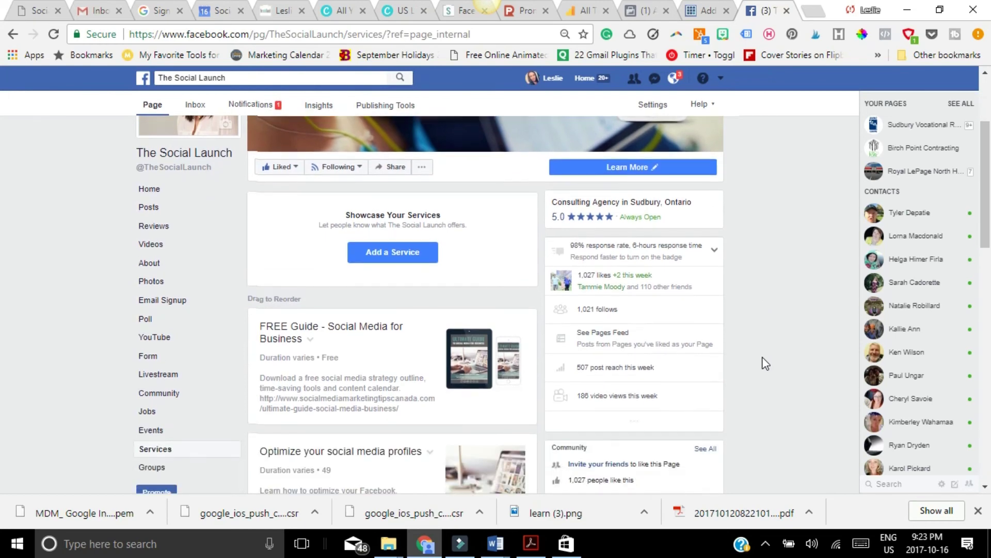
pyautogui.scroll(3, 766, 363)
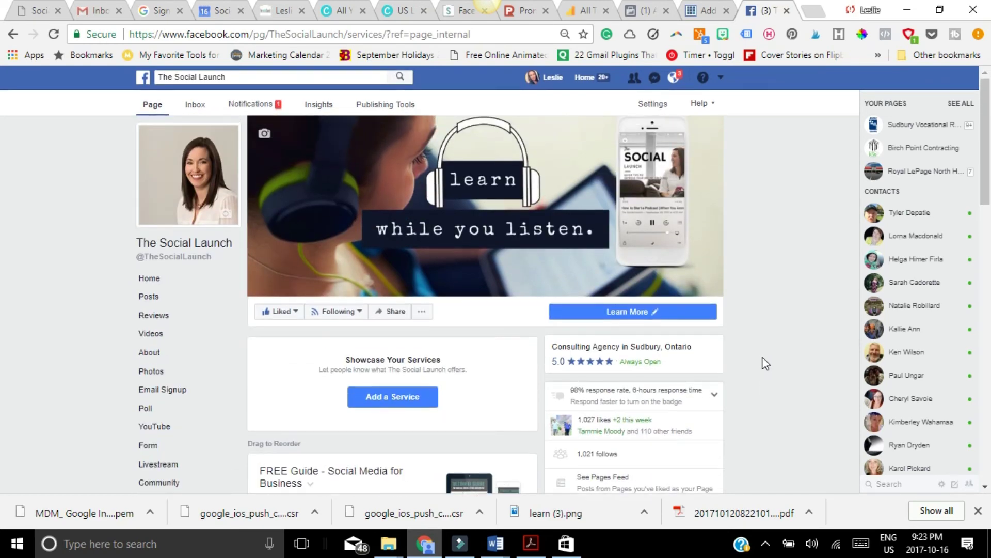